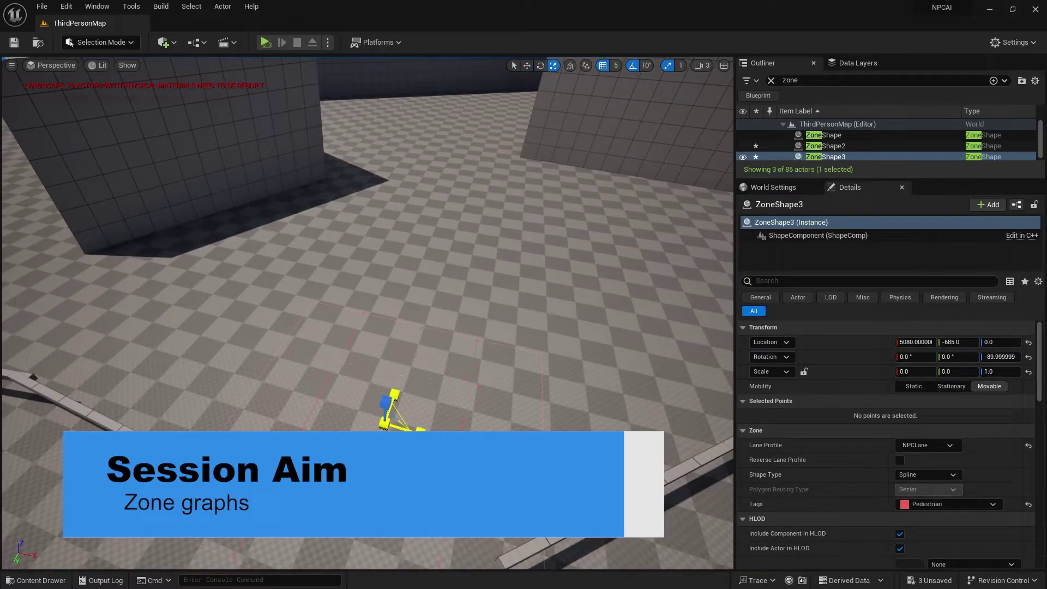
key(w)
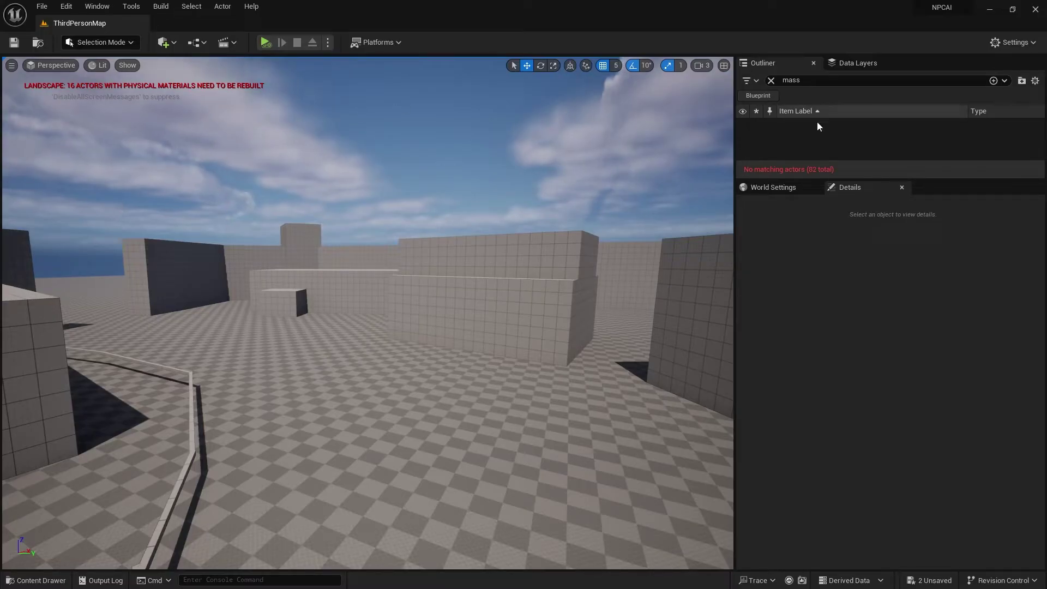
- Clear the Outliner filter and search the project's plugins for "mass" to check which Mass plugins are enabled
click(772, 80)
click(66, 6)
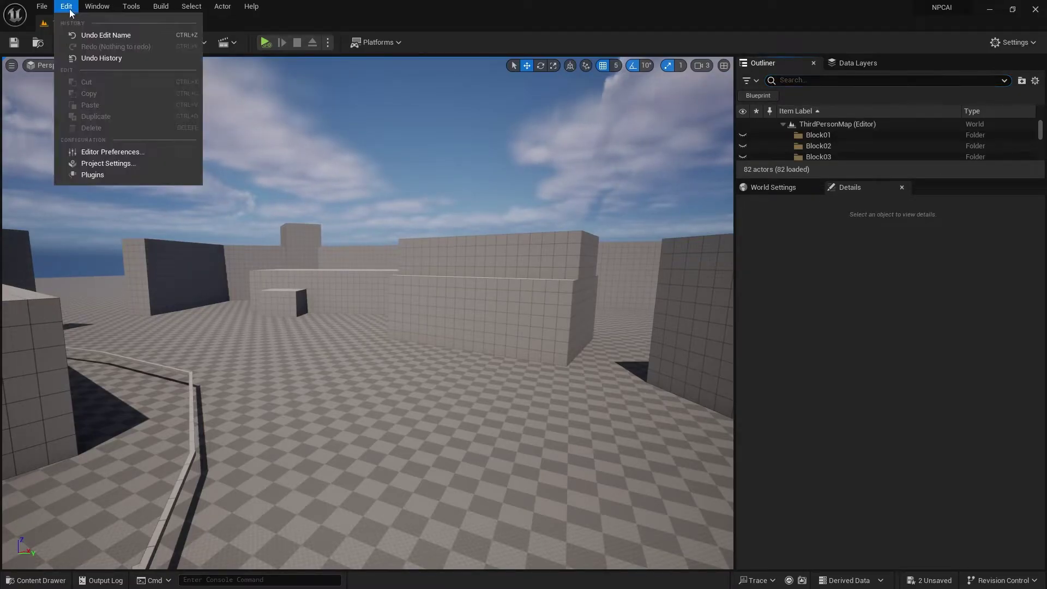
click(101, 171)
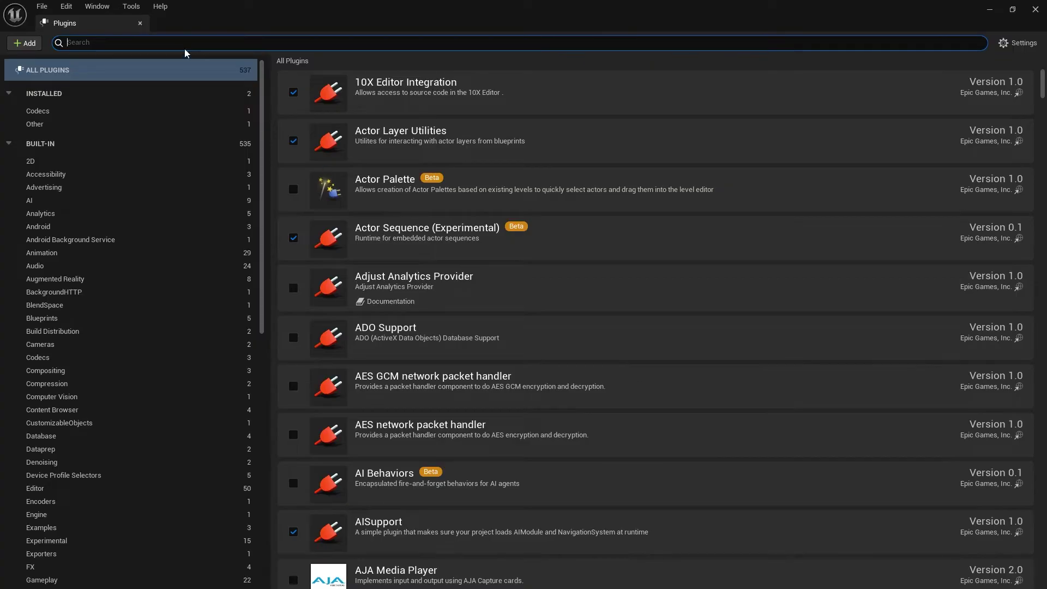
text(mass)
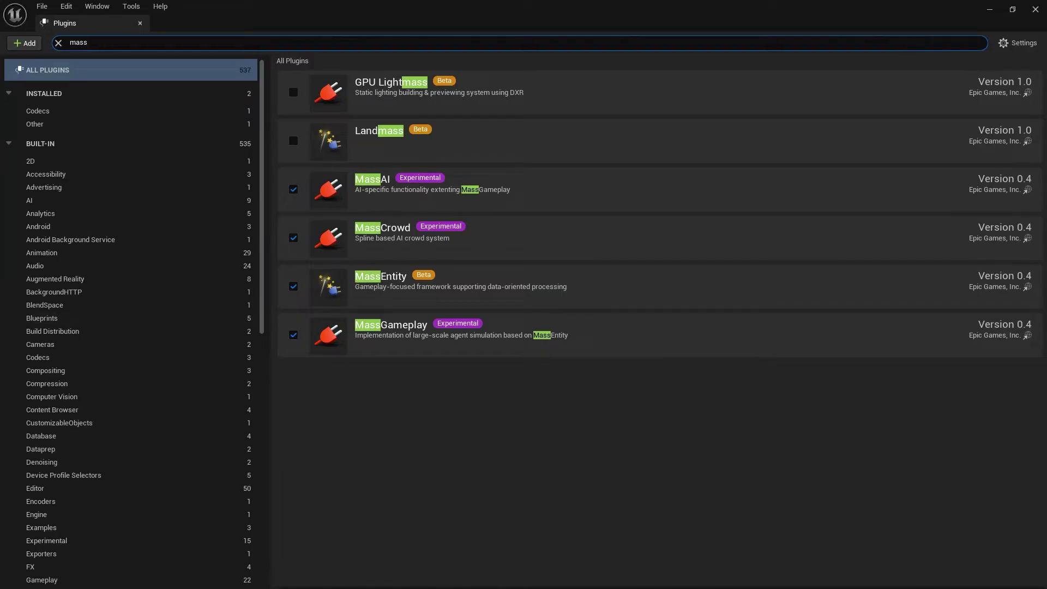
click(1036, 13)
- Place a Zone Shape actor on the open checkered floor of the level
right_drag(298, 301, 105, 447)
right_drag(274, 344, 374, 197)
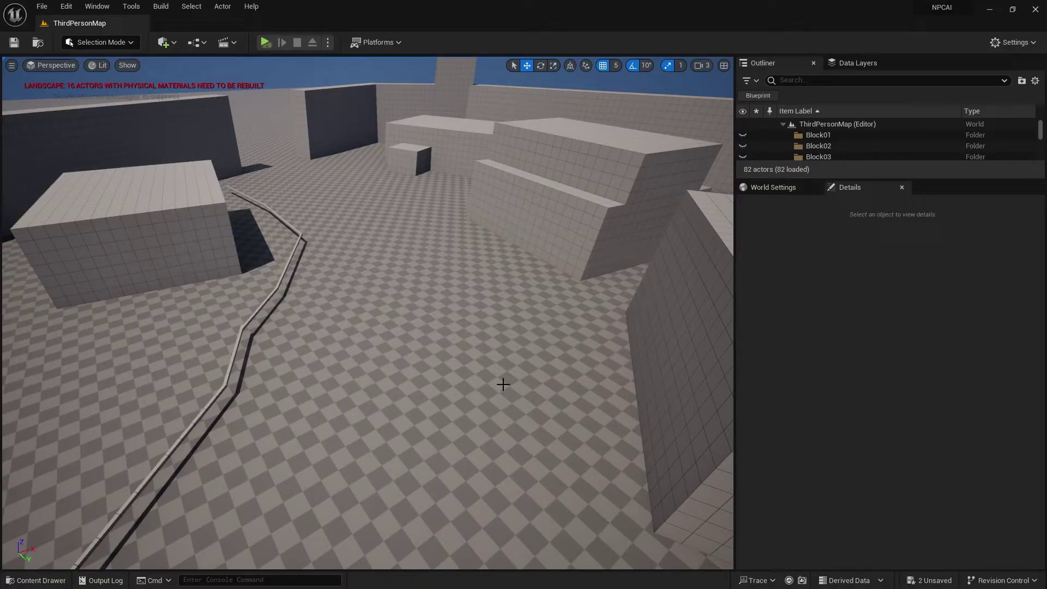
right_drag(340, 266, 155, 402)
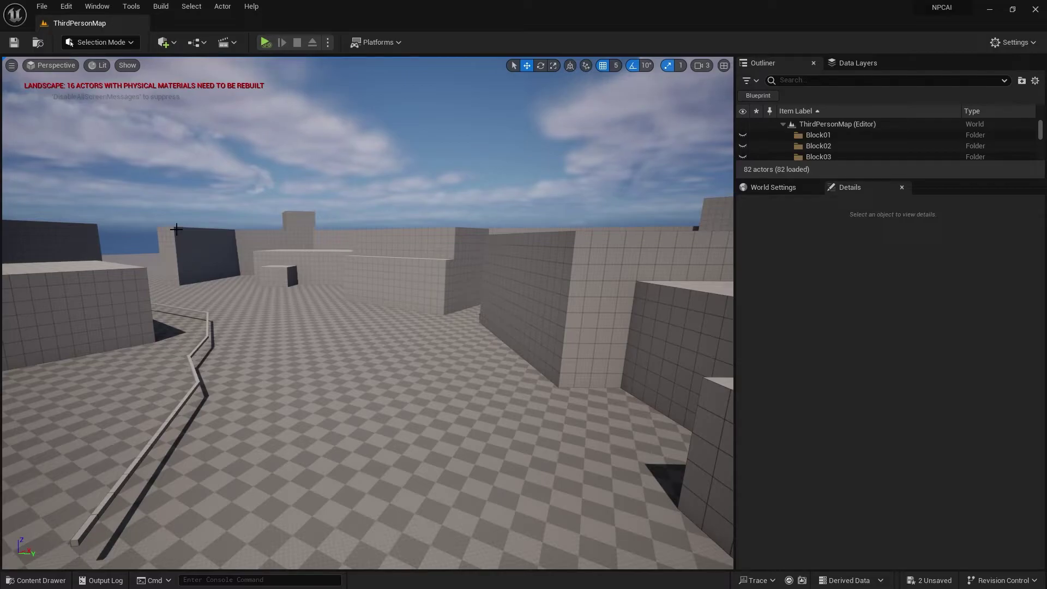
right_drag(339, 281, 188, 110)
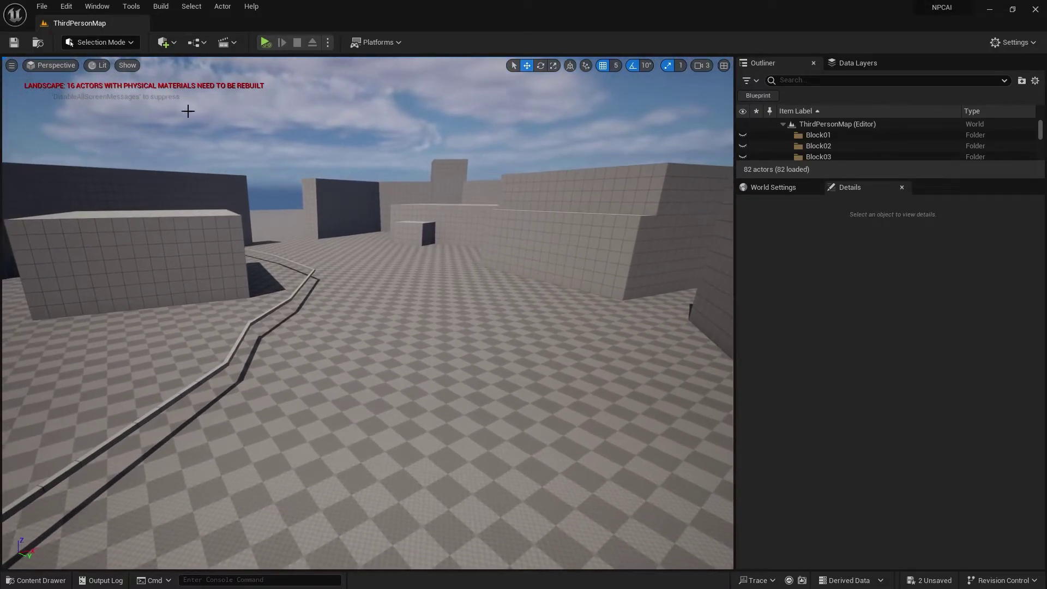
click(171, 45)
mouse_move(206, 176)
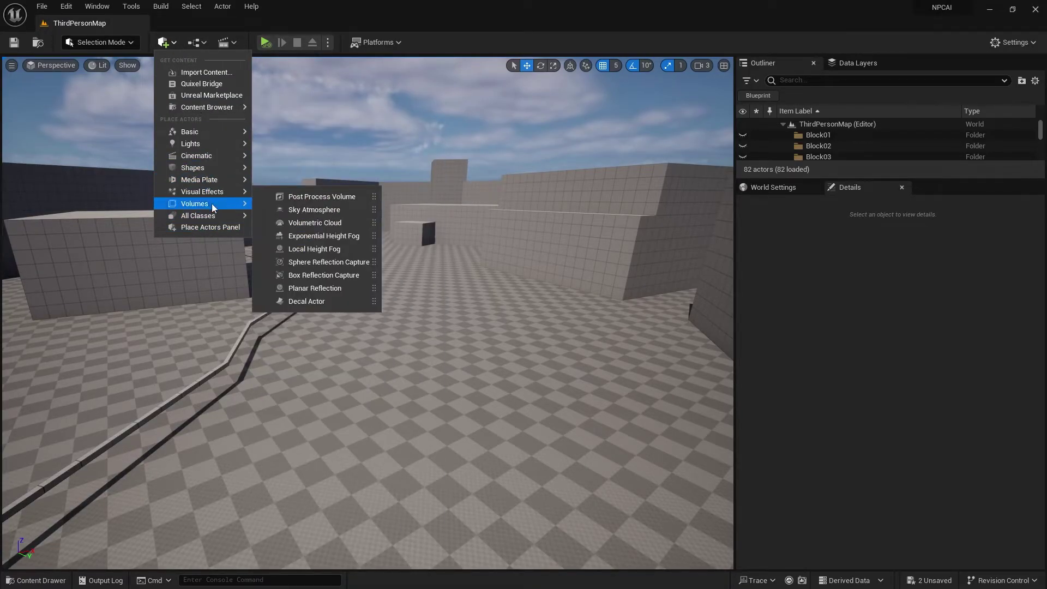
mouse_move(212, 204)
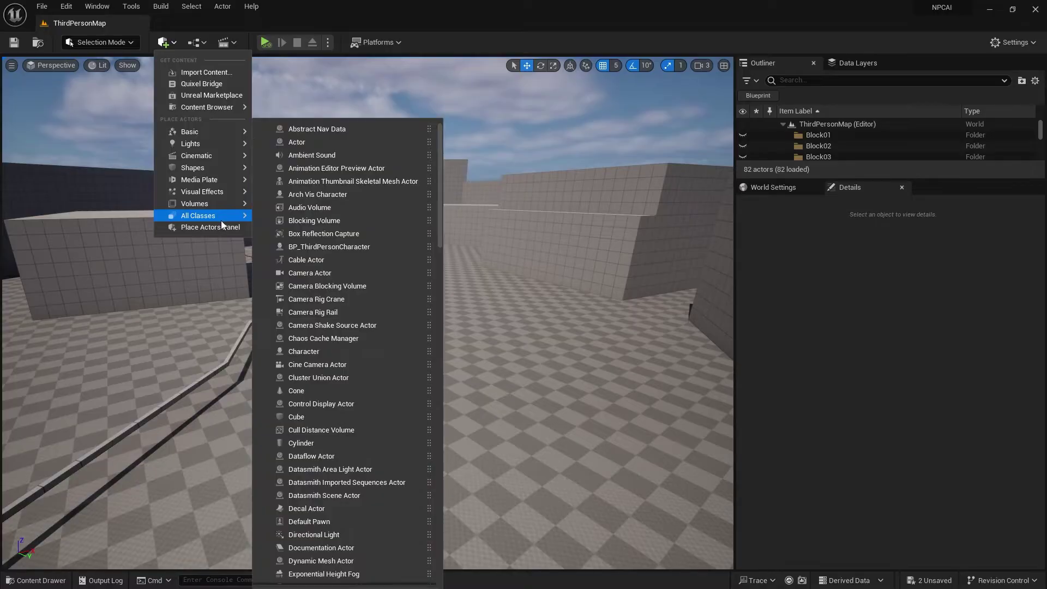
text(zone)
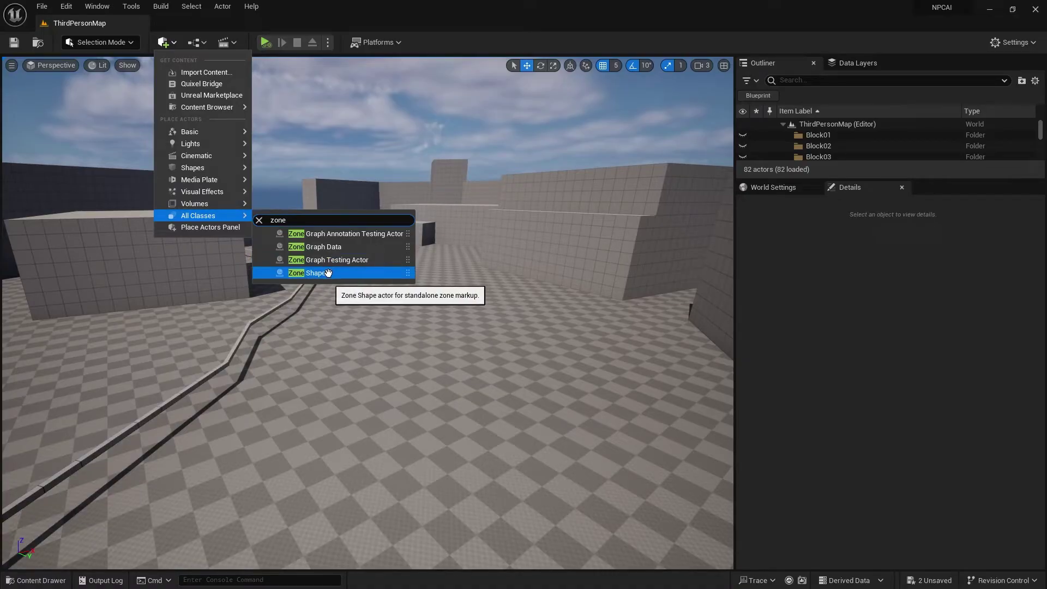
drag(440, 295, 439, 346)
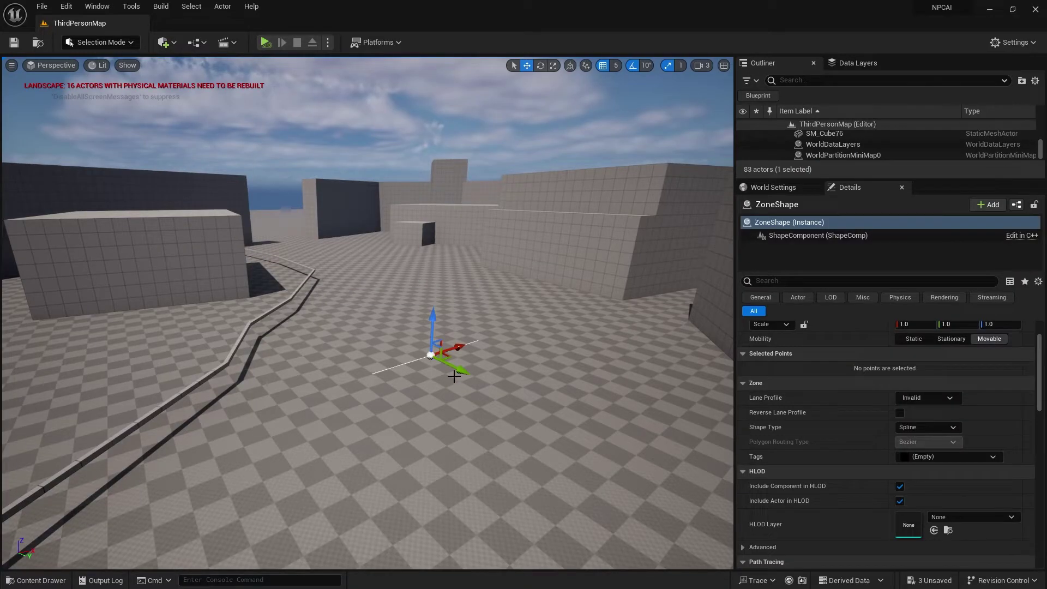
- Try the Polygon shape type on the zone shape and return it to Spline
right_drag(566, 375, 524, 401)
key(w)
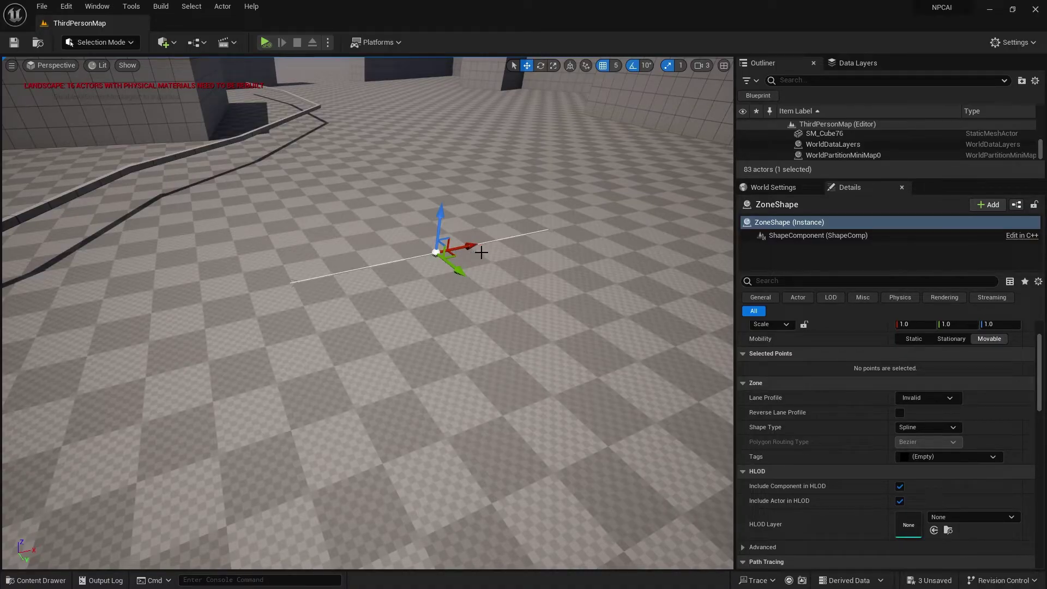
click(921, 428)
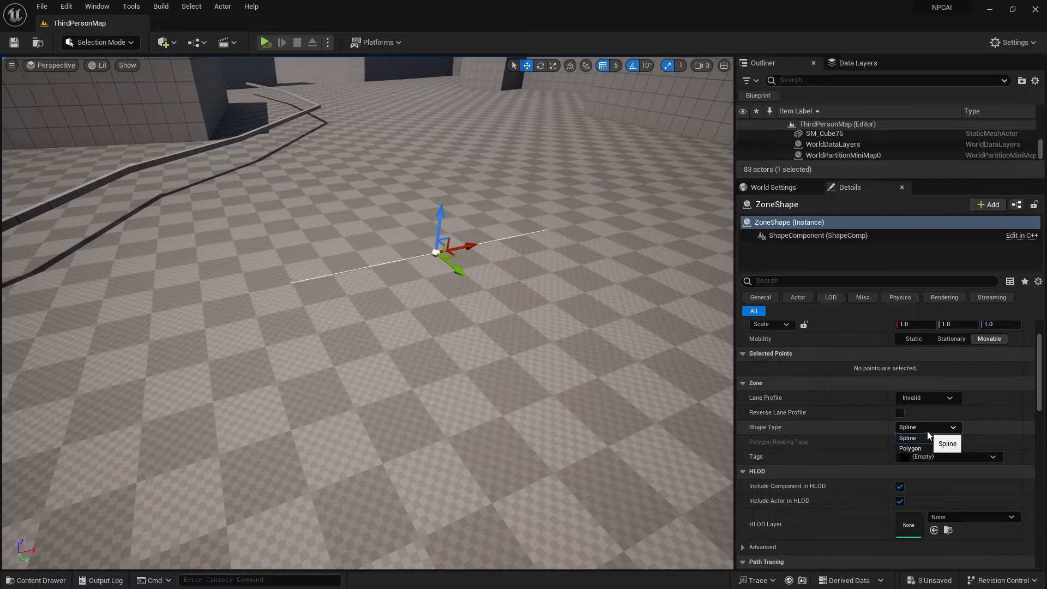
click(914, 448)
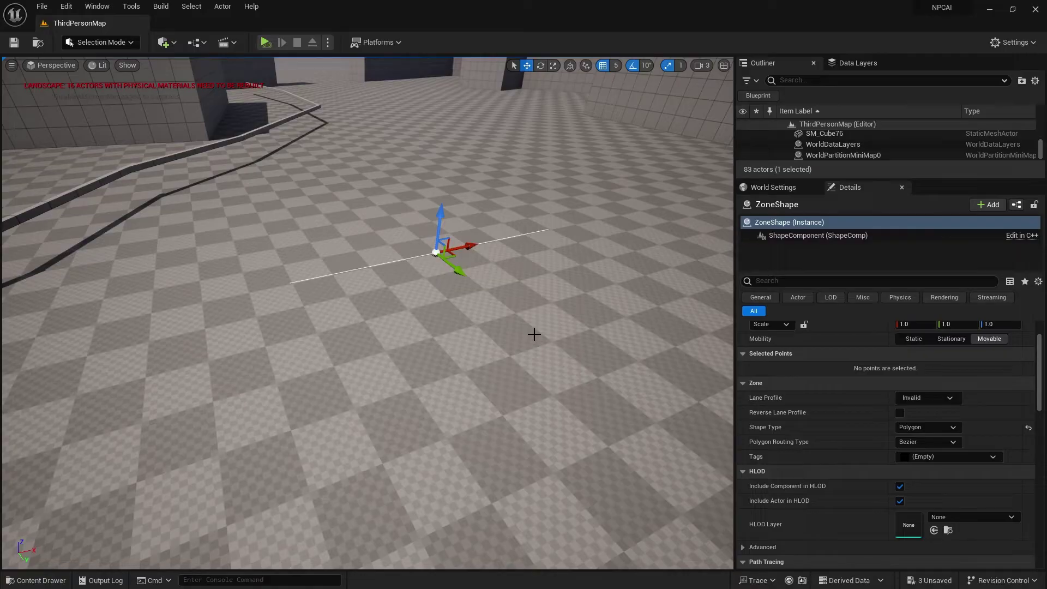
click(934, 428)
click(923, 438)
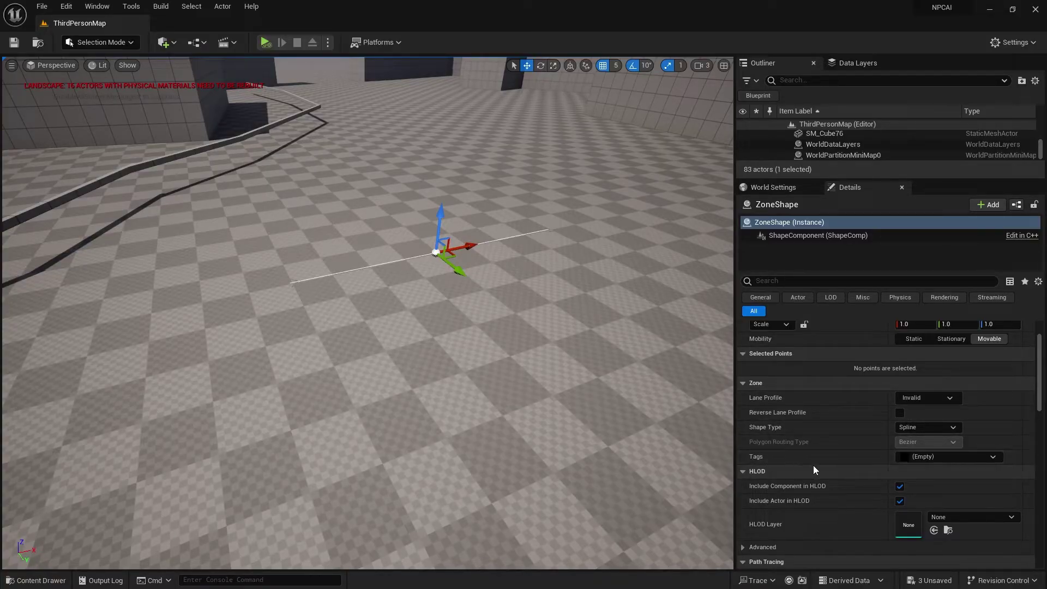
- Open the zone graph tag settings from the zone shape and name tag 1 Pedestrian
click(921, 456)
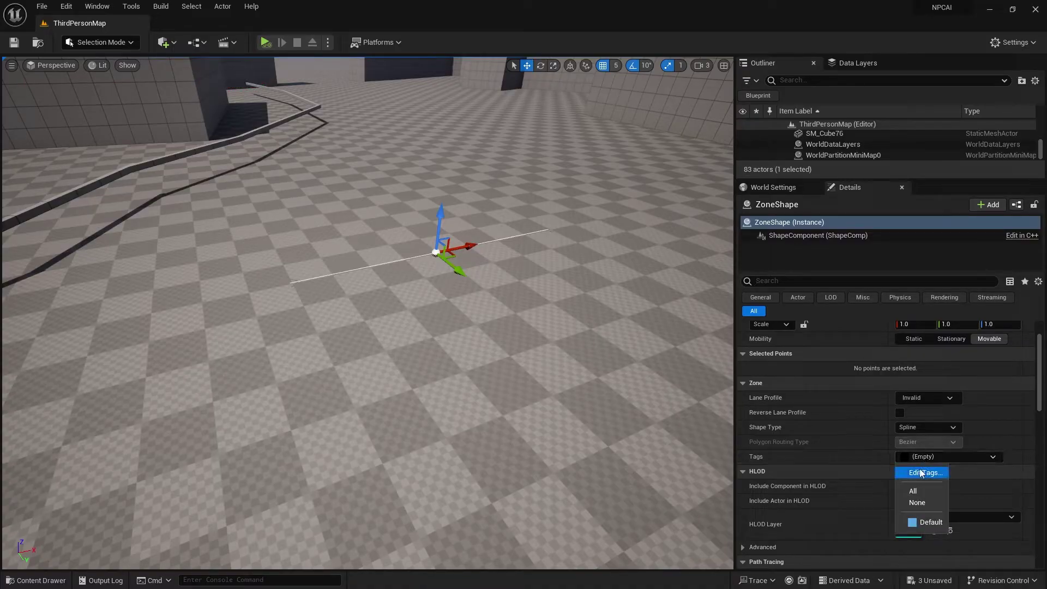
click(922, 472)
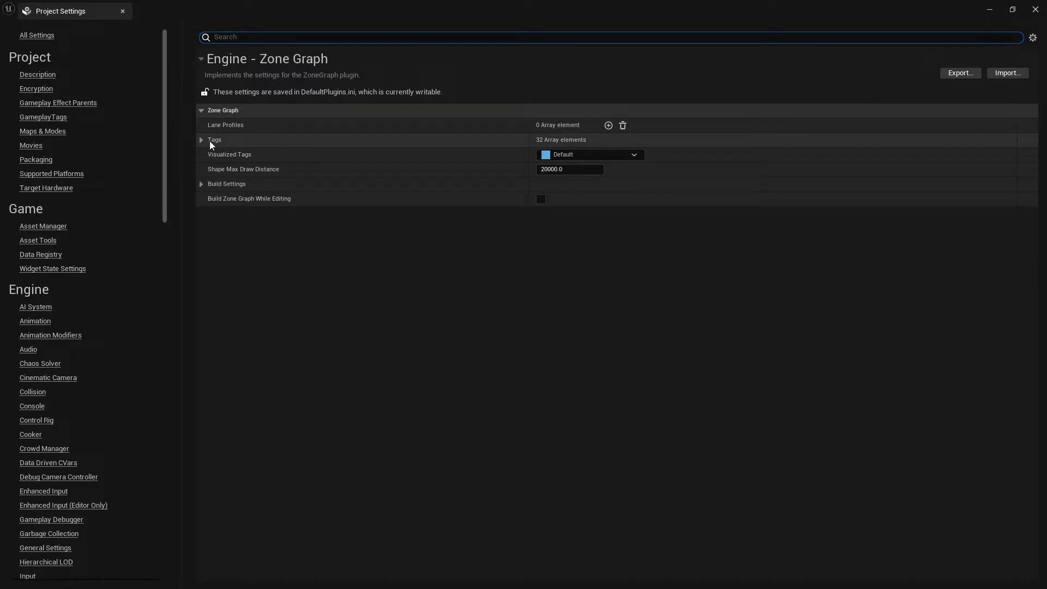
click(202, 141)
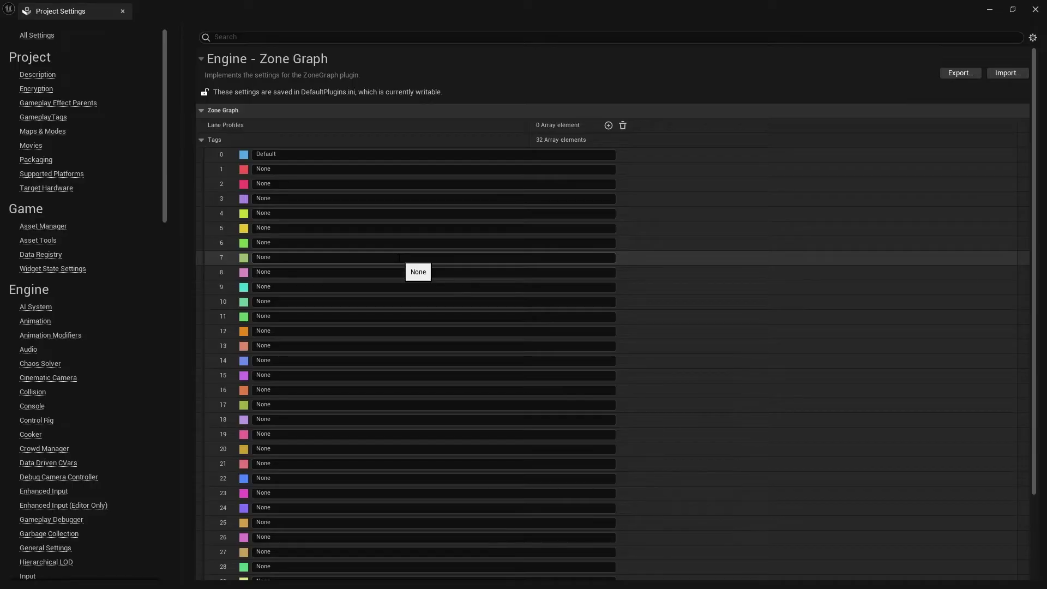
click(272, 169)
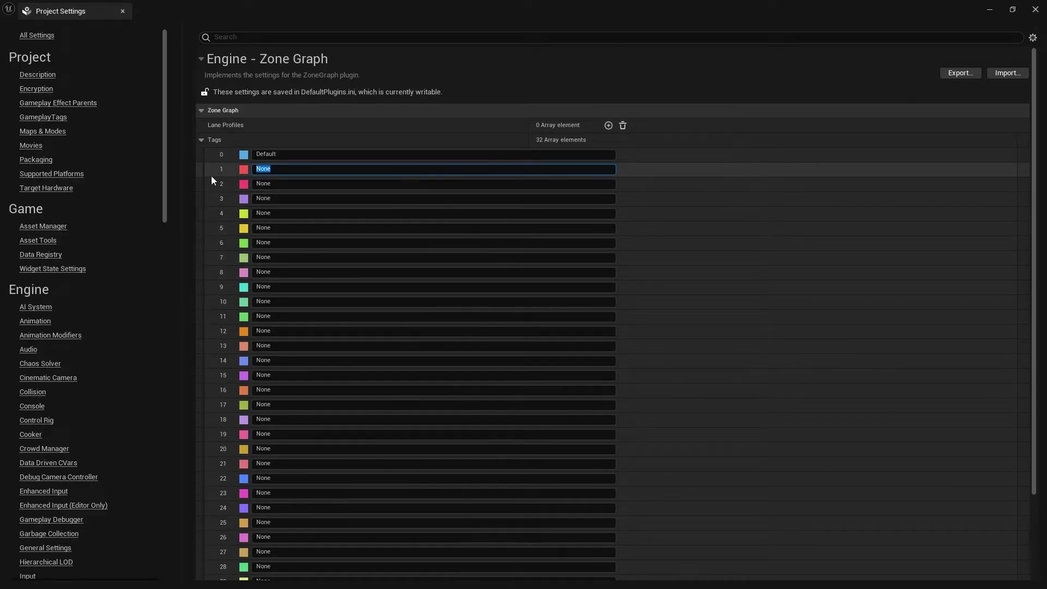
text(Pedestrian)
key(Return)
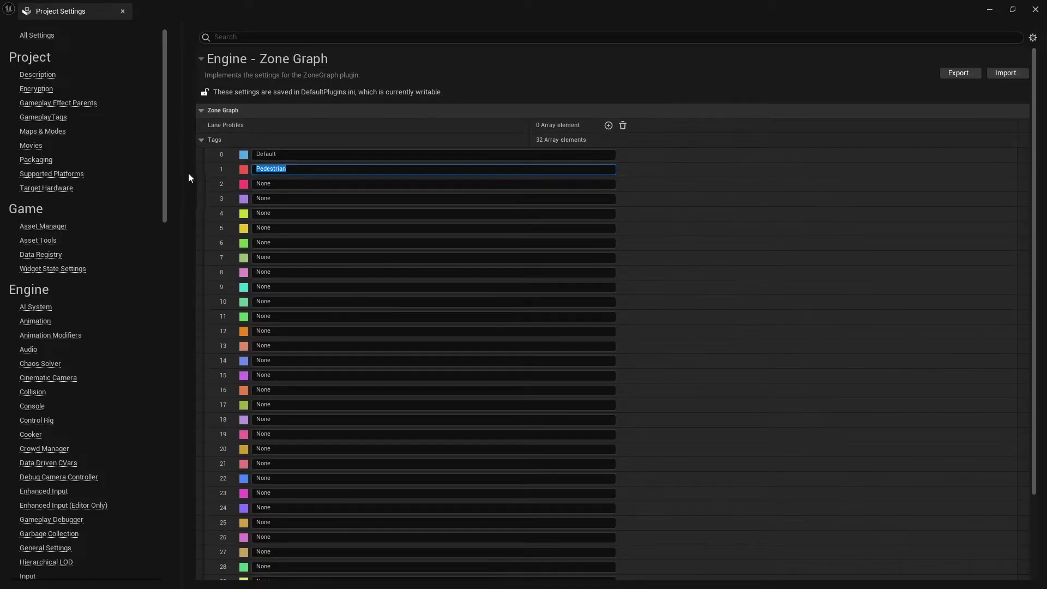
click(202, 140)
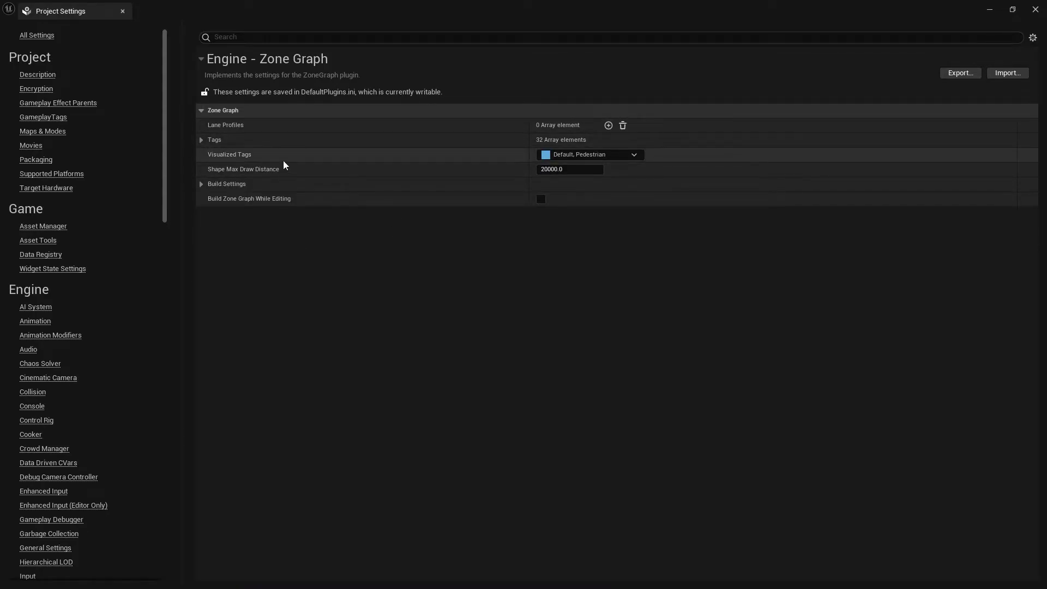
- Add a lane profile named NPCLane to the Zone Graph settings and give it one lane
click(609, 125)
click(212, 140)
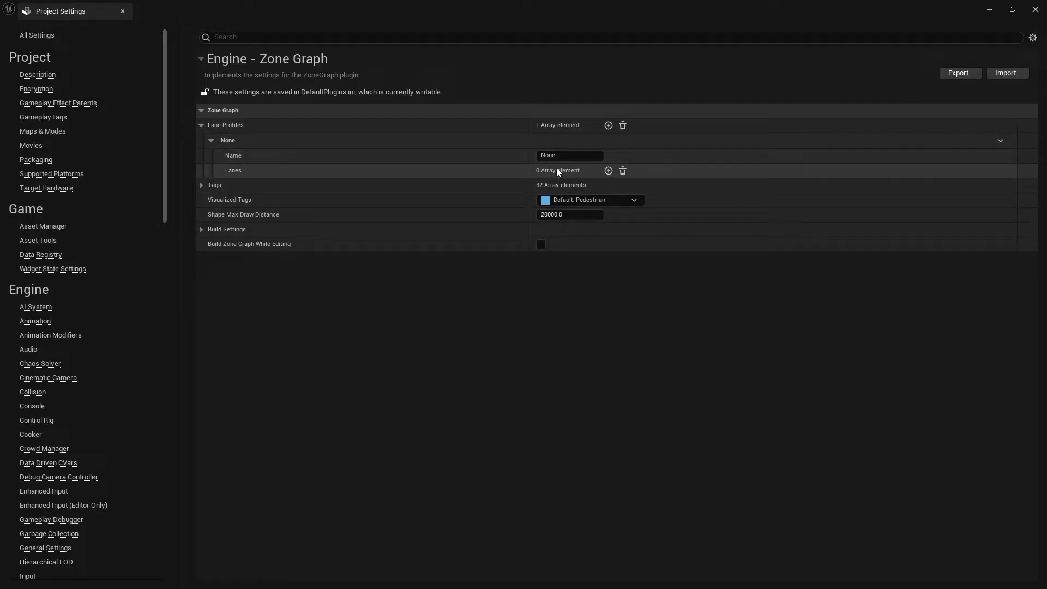
click(565, 156)
text(N)
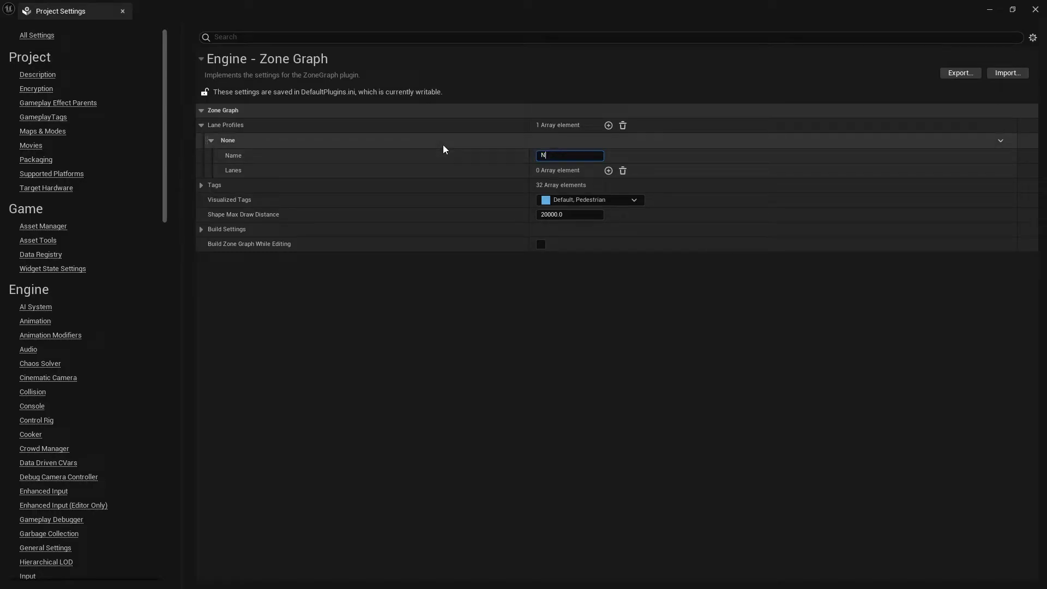
key(Return)
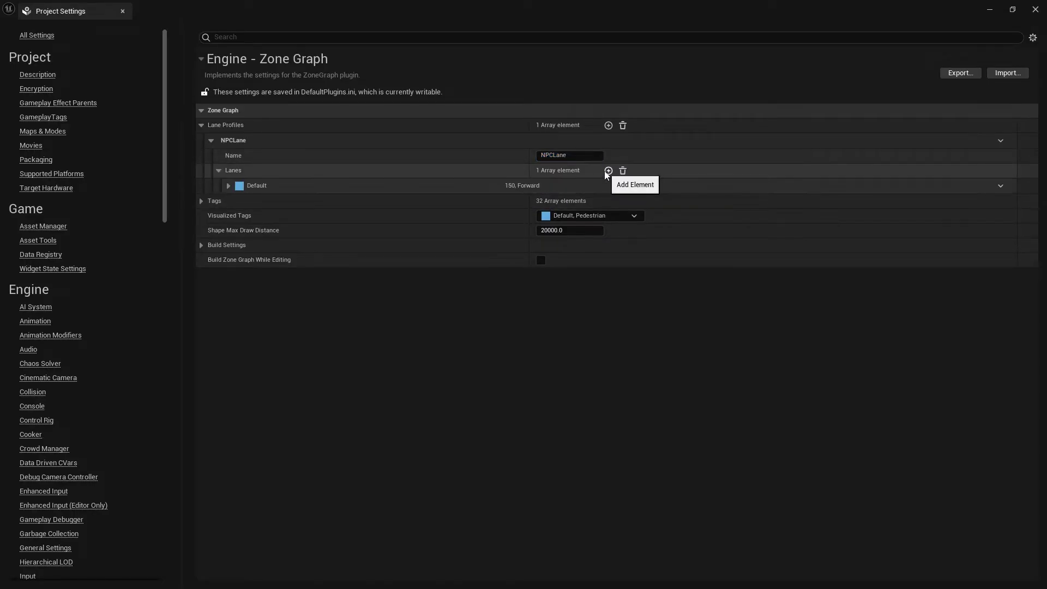
- Set the NPCLane profile's first lane to a width of 400 and replace its Default tag with Pedestrian
click(229, 186)
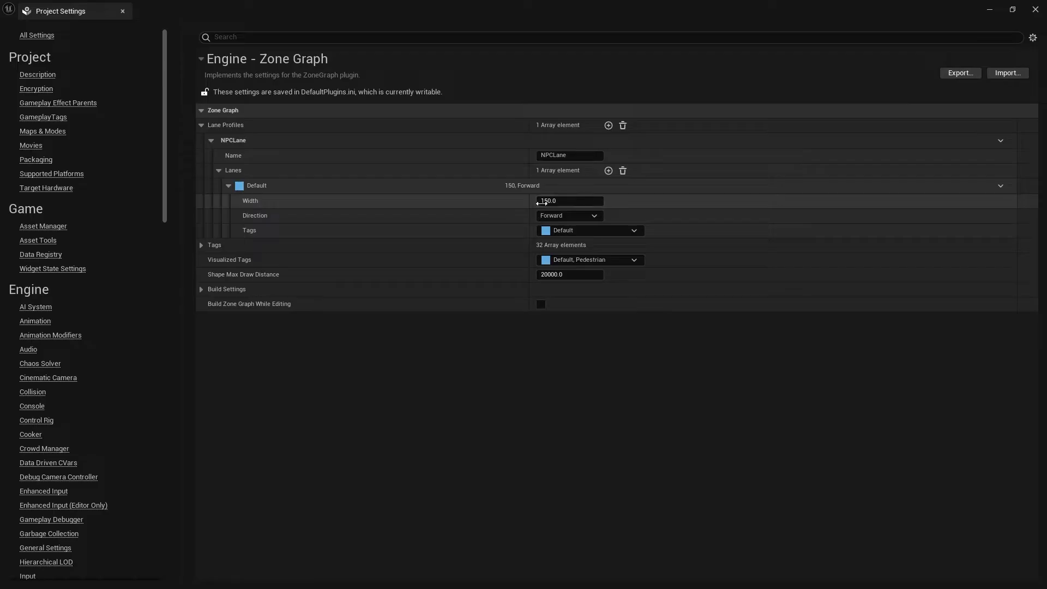
click(541, 202)
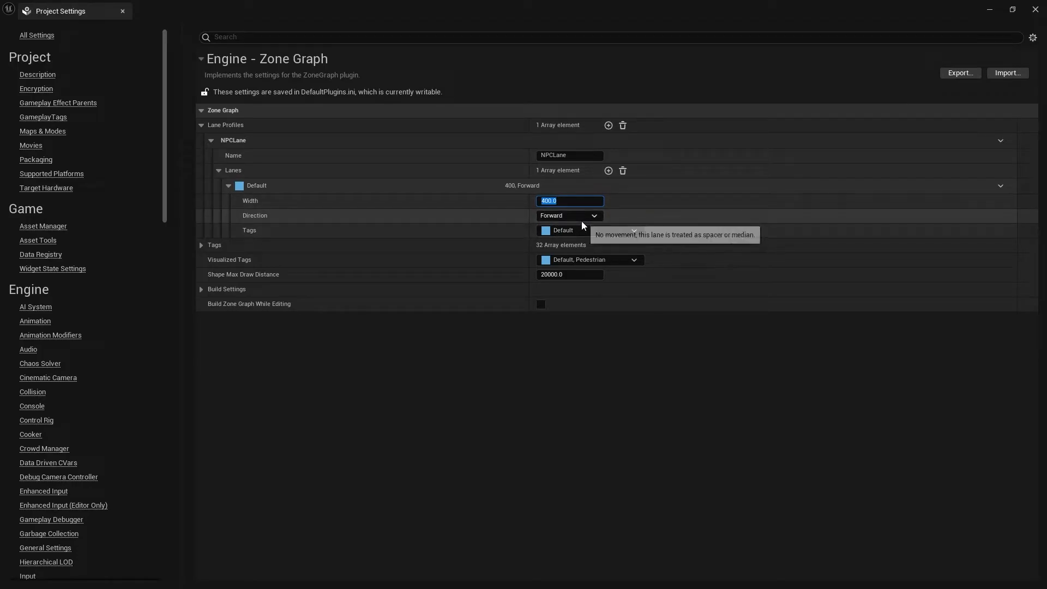
click(556, 230)
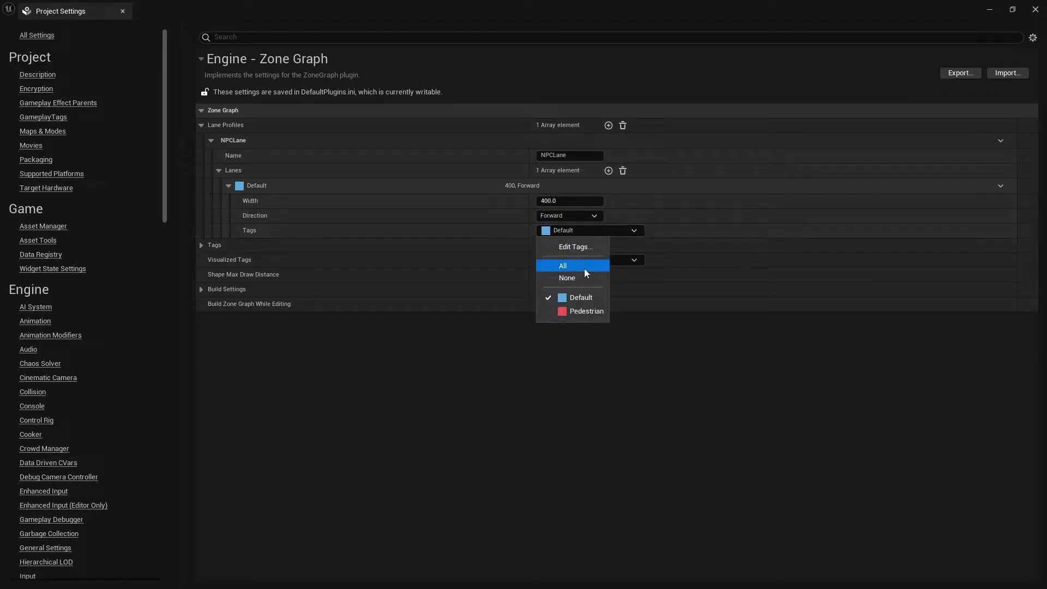
click(578, 312)
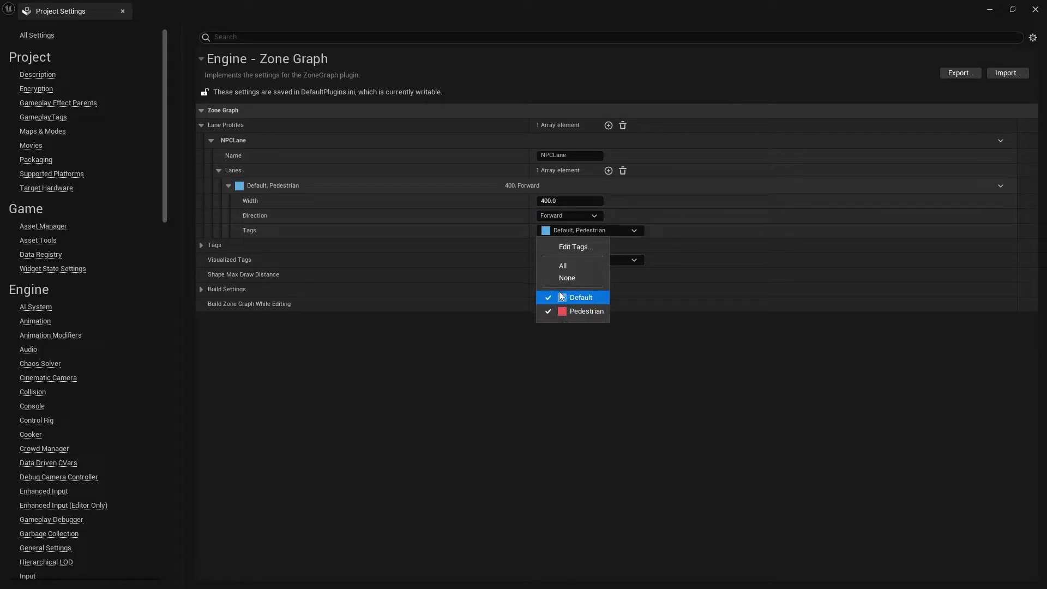
click(578, 297)
click(580, 232)
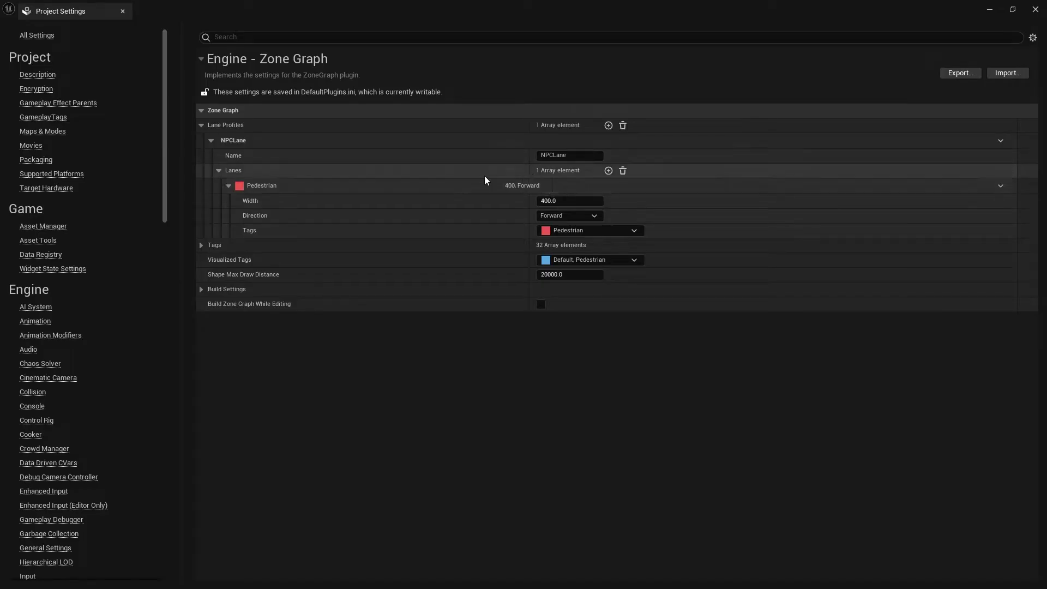
- Add a second lane to the NPCLane profile with a width of 400 and the Backward direction
click(609, 170)
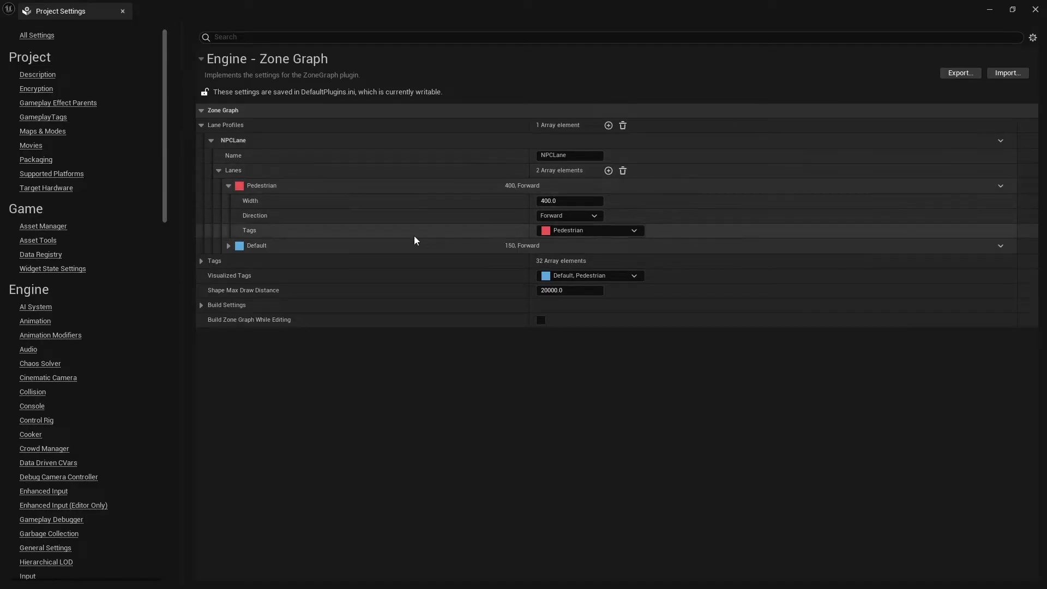
click(229, 246)
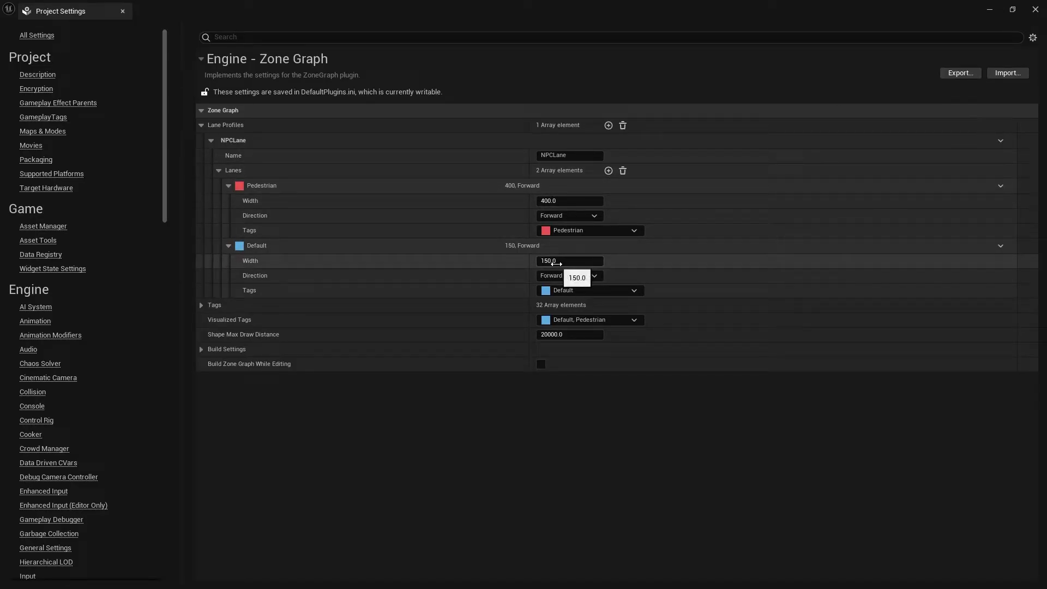
click(556, 263)
text(40)
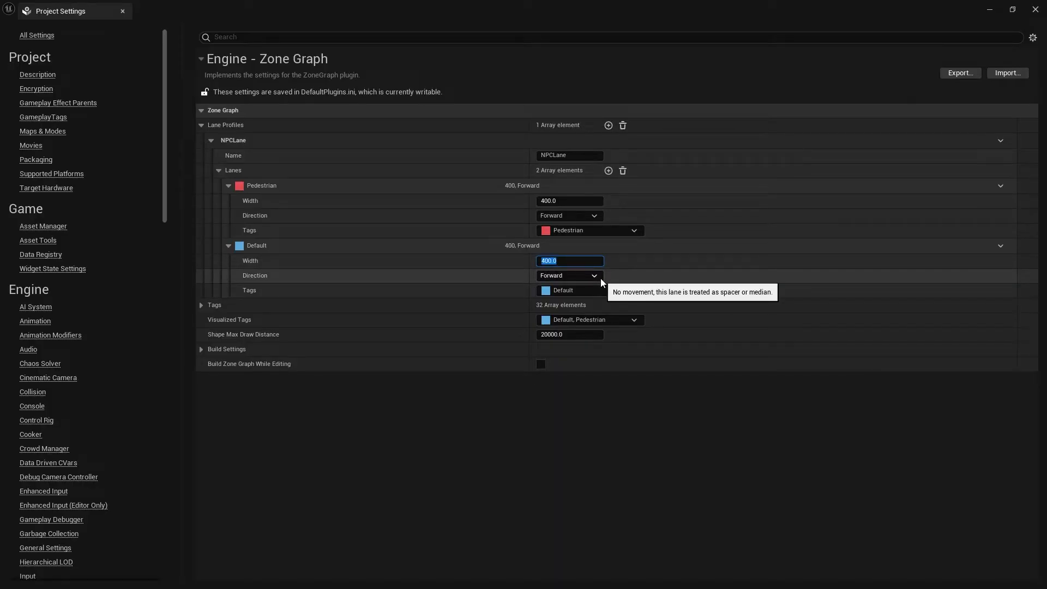
click(568, 276)
click(555, 306)
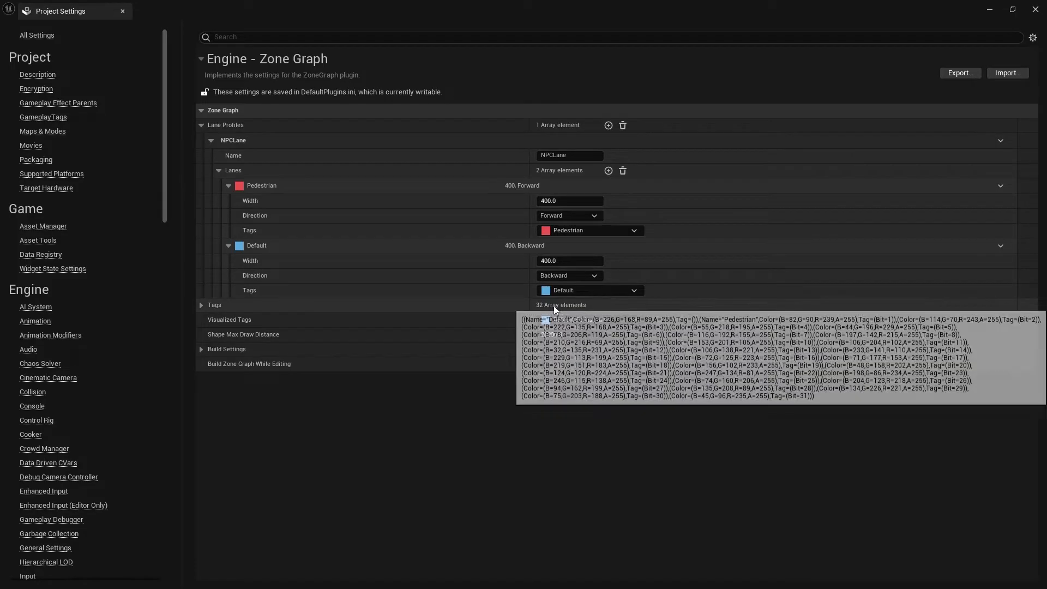
- Replace the second lane's Default tag with Pedestrian
click(632, 291)
click(559, 336)
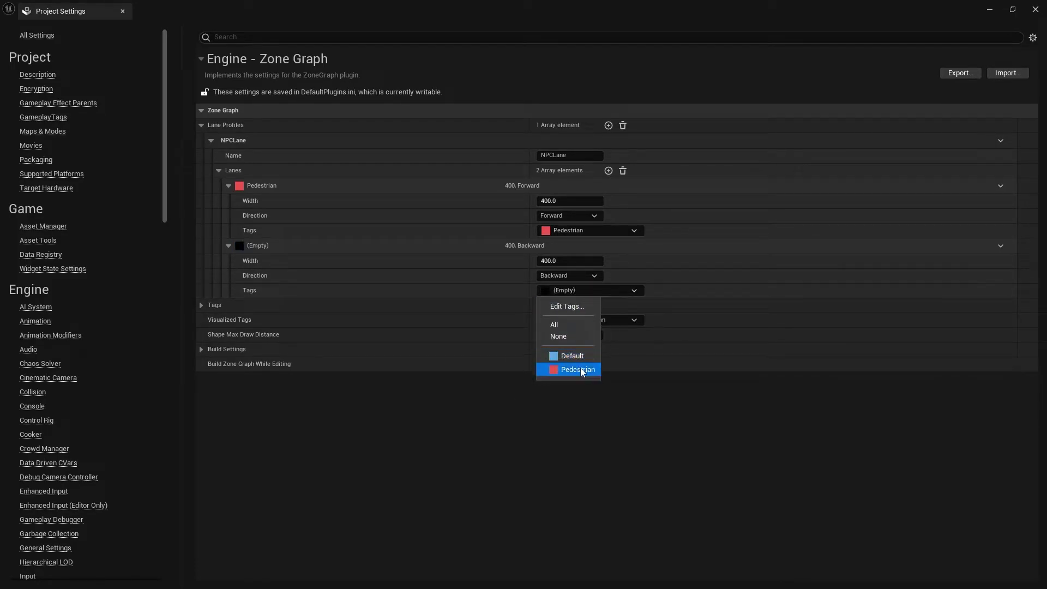
click(579, 370)
click(582, 290)
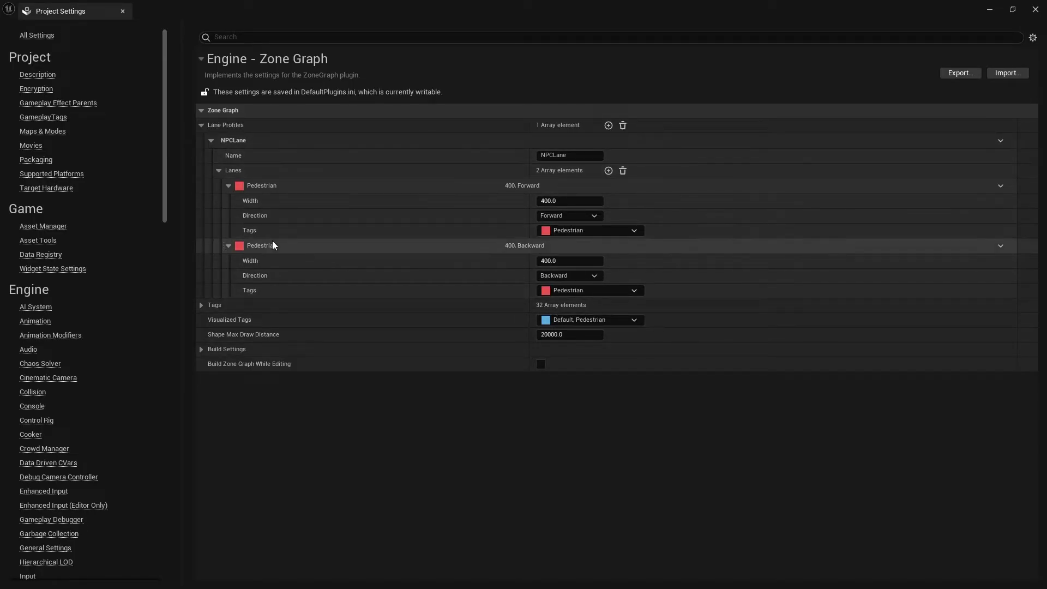
- Close the project settings and assign the NPCLane lane profile to the selected zone shape
click(202, 126)
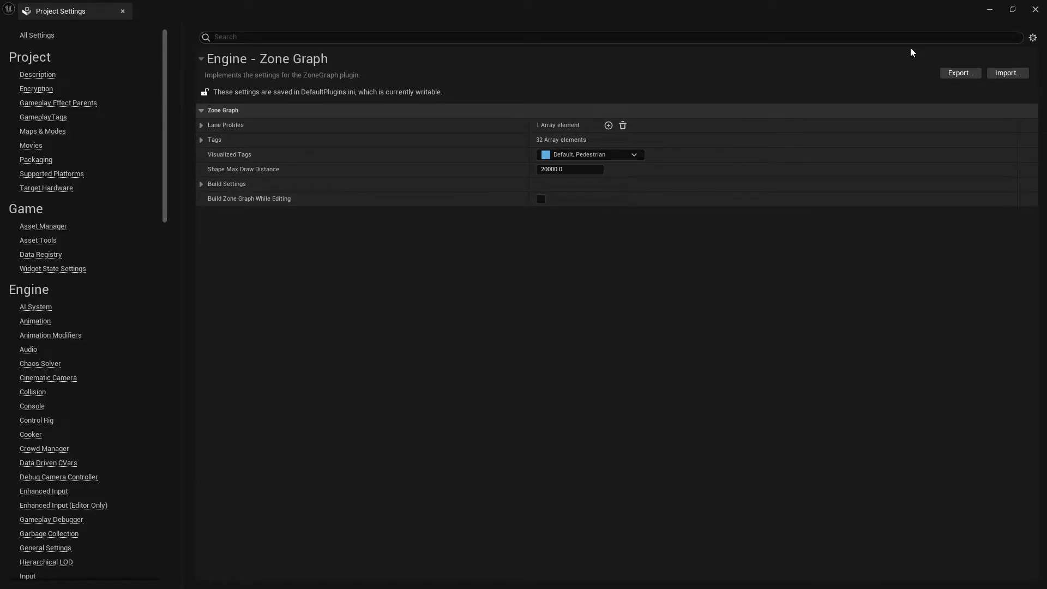
click(1036, 10)
right_drag(326, 343, 349, 315)
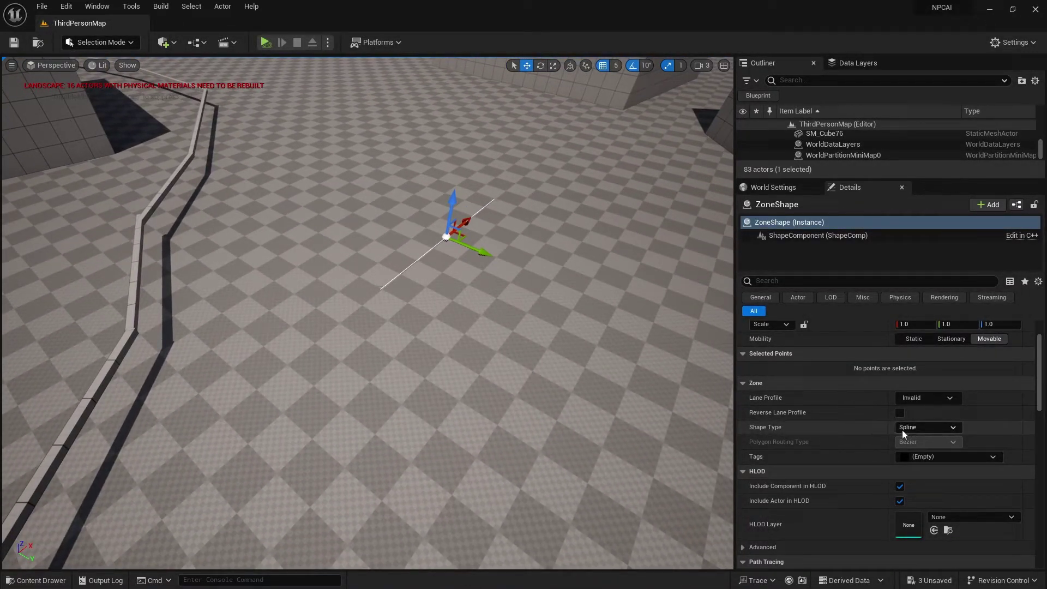
click(923, 398)
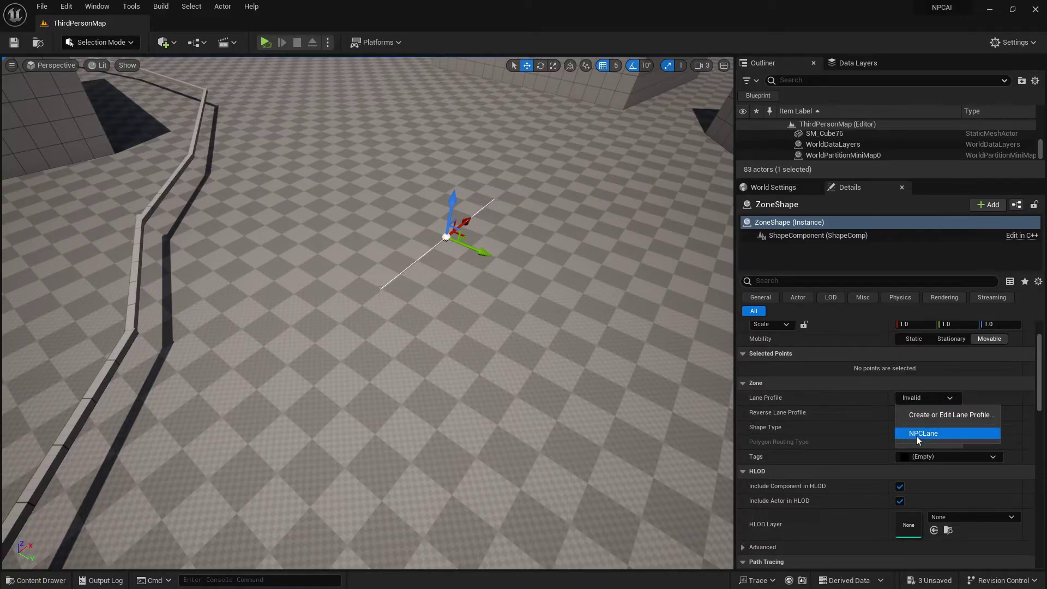
click(936, 435)
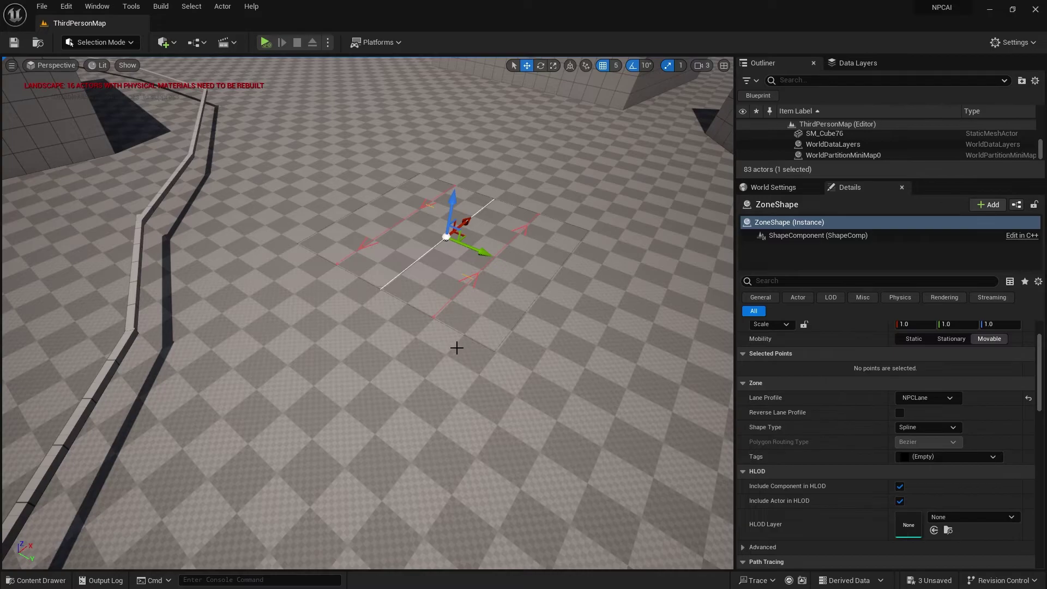
right_drag(456, 349, 436, 341)
right_drag(442, 303, 423, 341)
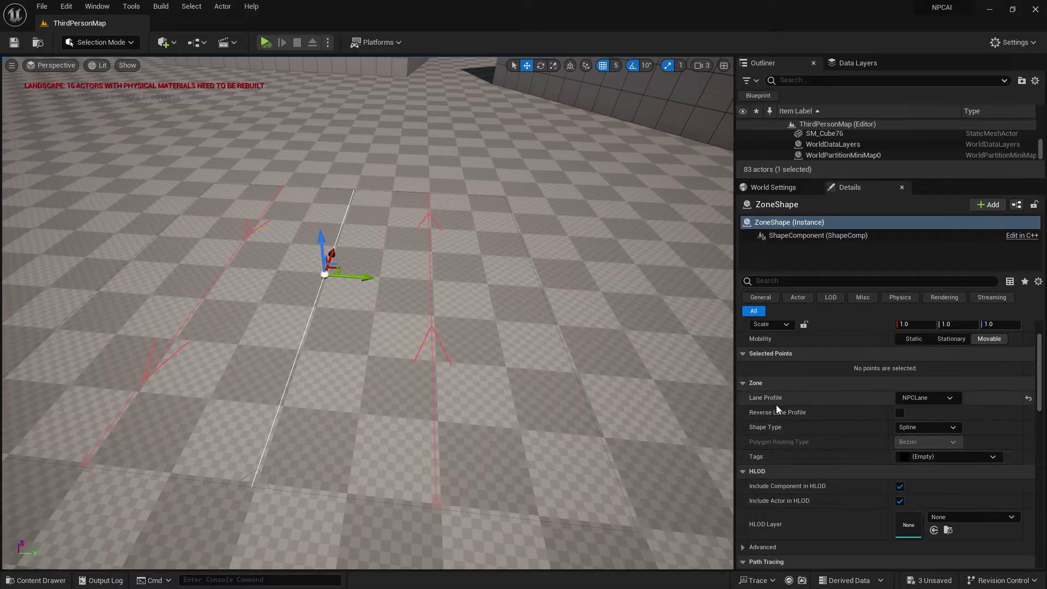
- Tag the zone shape as Pedestrian
click(936, 460)
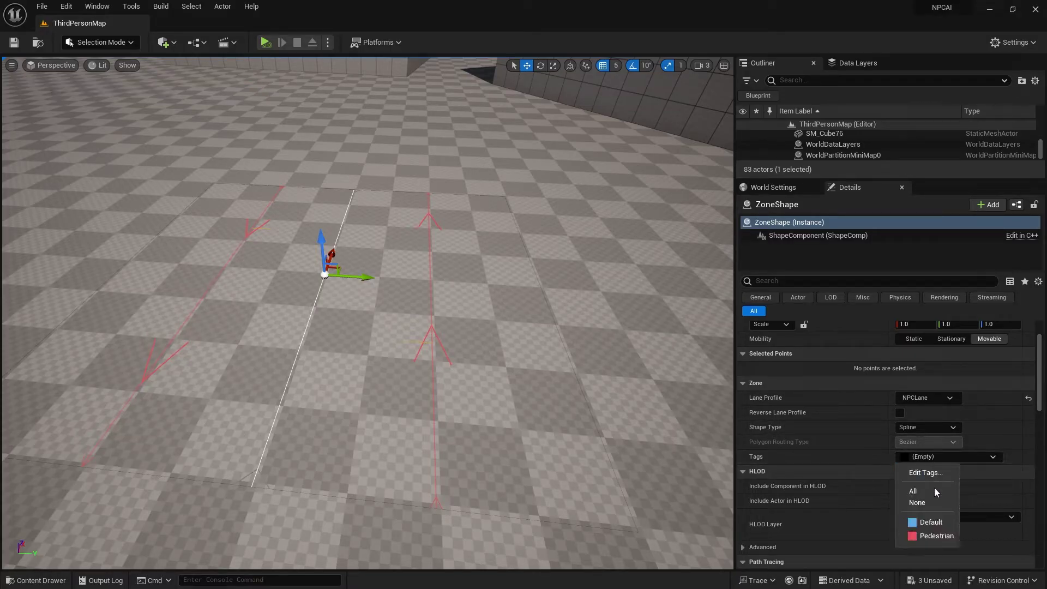
click(933, 538)
right_drag(559, 369, 494, 324)
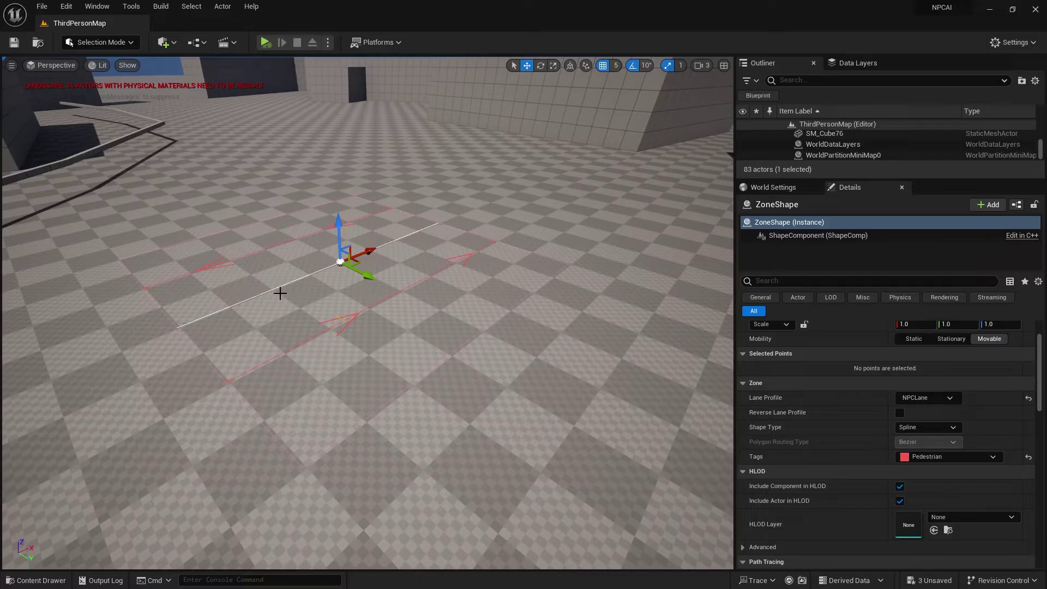
- Move the zone shape's far end point across the floor to about X -670, Y 665
right_drag(430, 265, 577, 297)
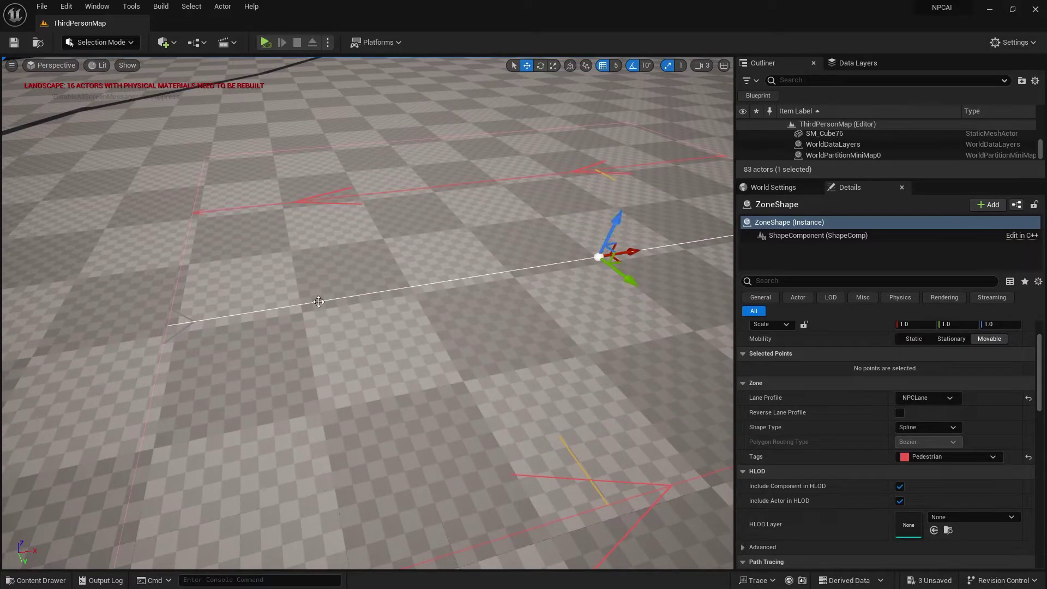
click(166, 326)
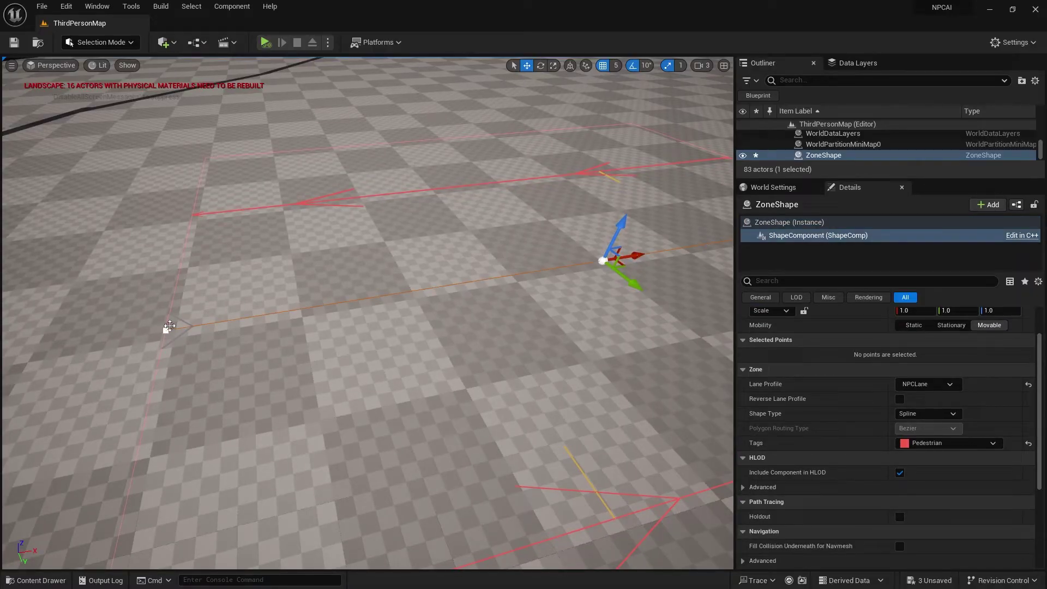
click(169, 326)
key(f)
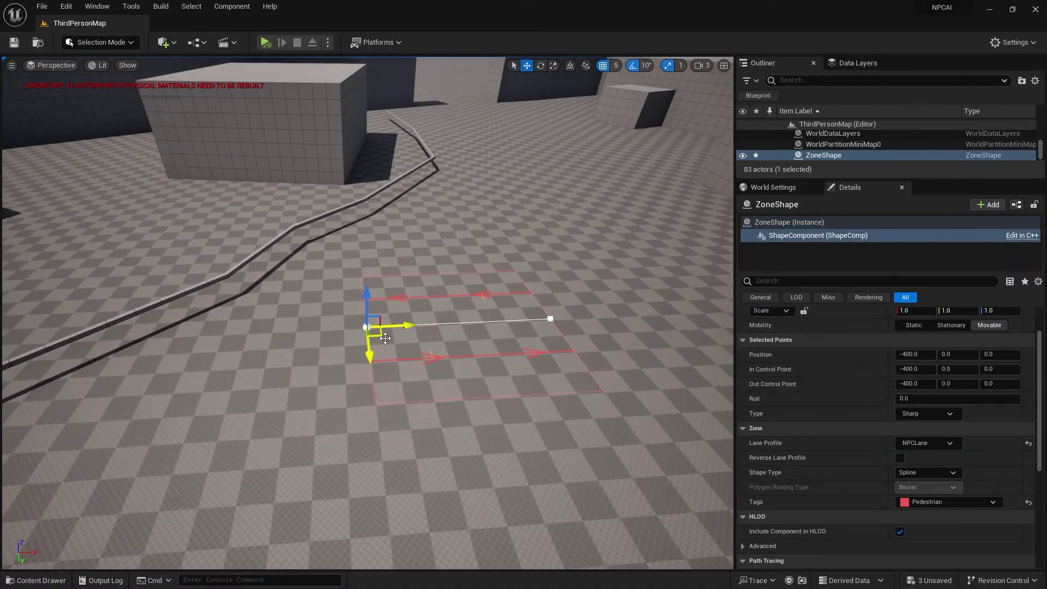
drag(385, 338, 306, 501)
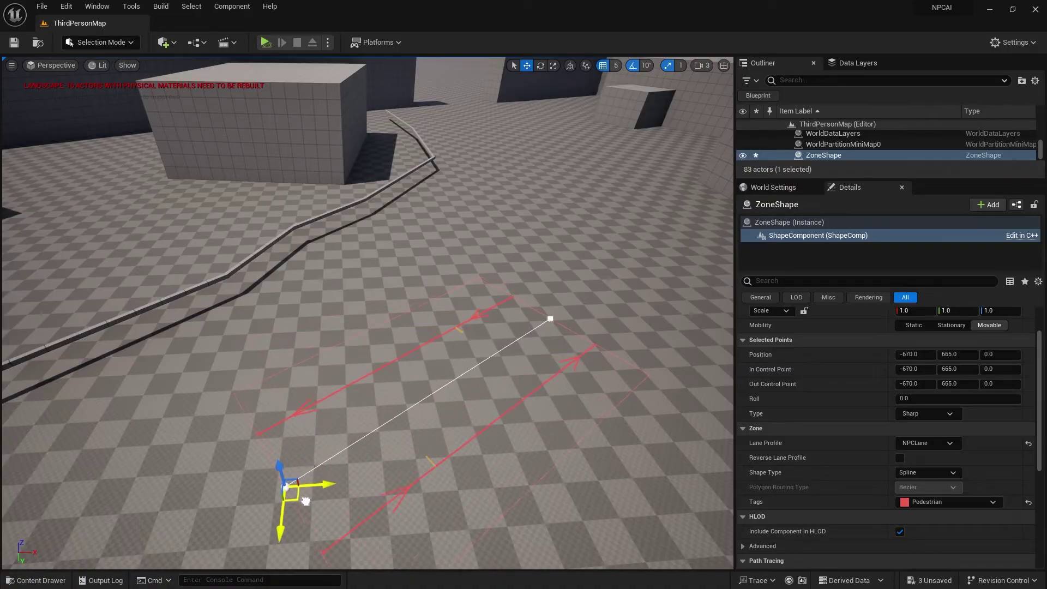
key(s)
- Extend the zone shape from its moved end with further points between the blocks, ending at about X -6799, Y 701
right_drag(386, 407, 340, 444)
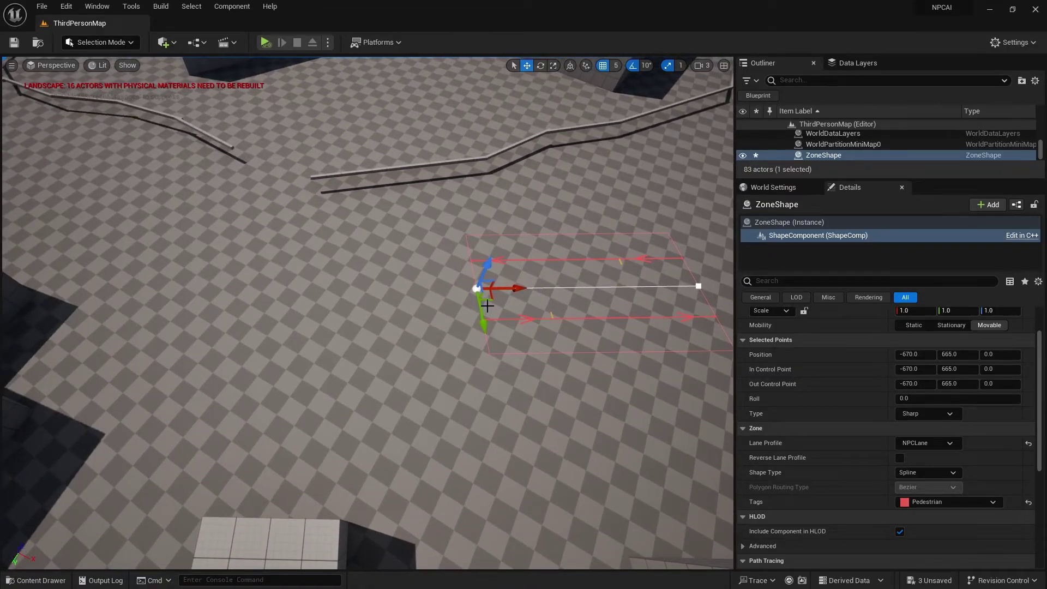
alt+drag(490, 303, 3, 168)
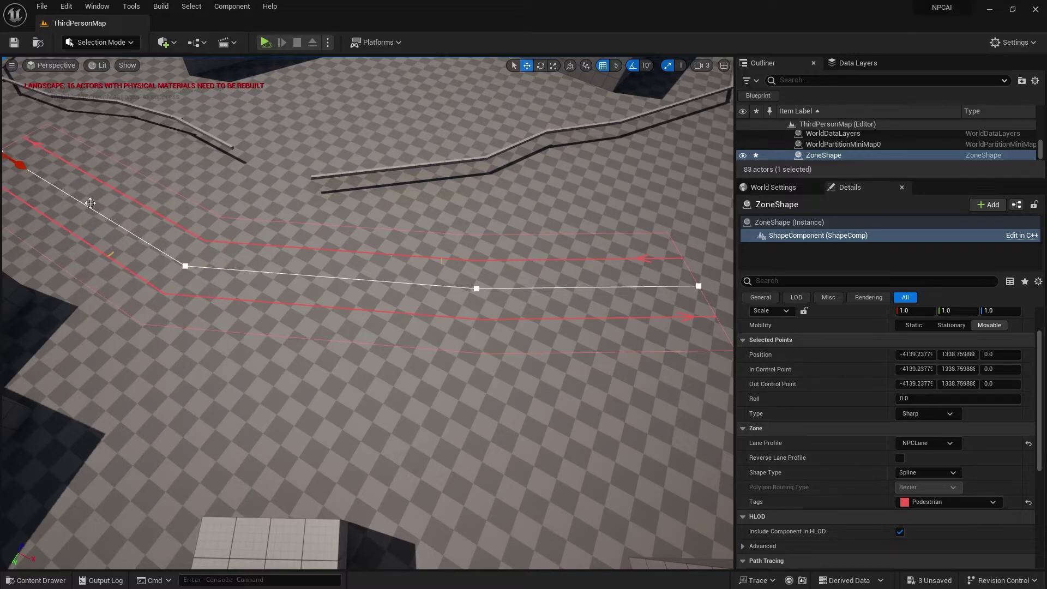
mouse_move(89, 202)
right_down()
mouse_move(28, 197)
mouse_move(77, 164)
mouse_move(104, 191)
right_up()
key(w)
key(s)
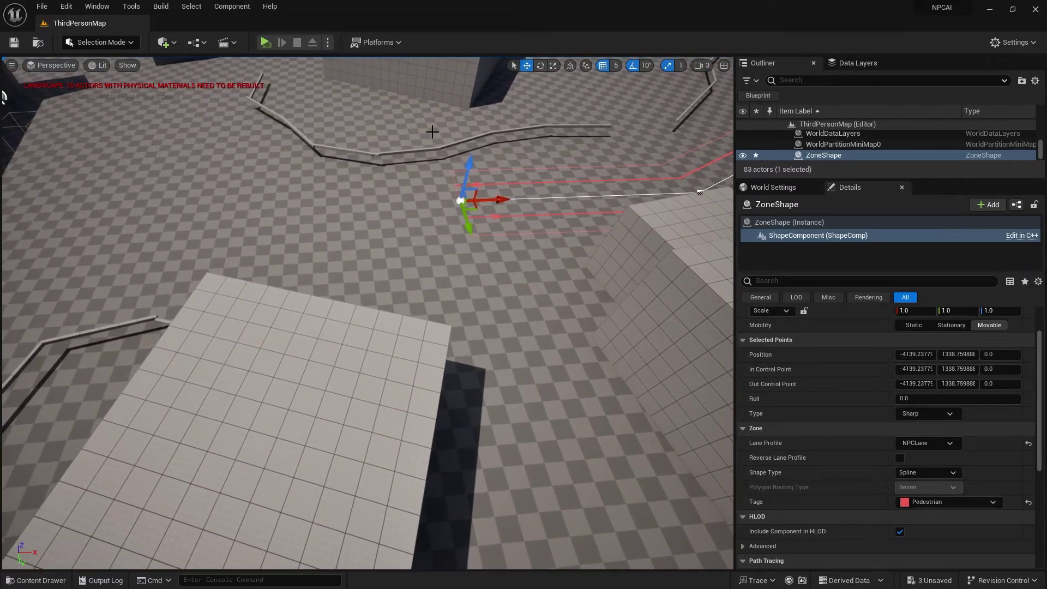
drag(477, 209, 143, 177)
key(s)
right_drag(143, 176, 355, 222)
key(d)
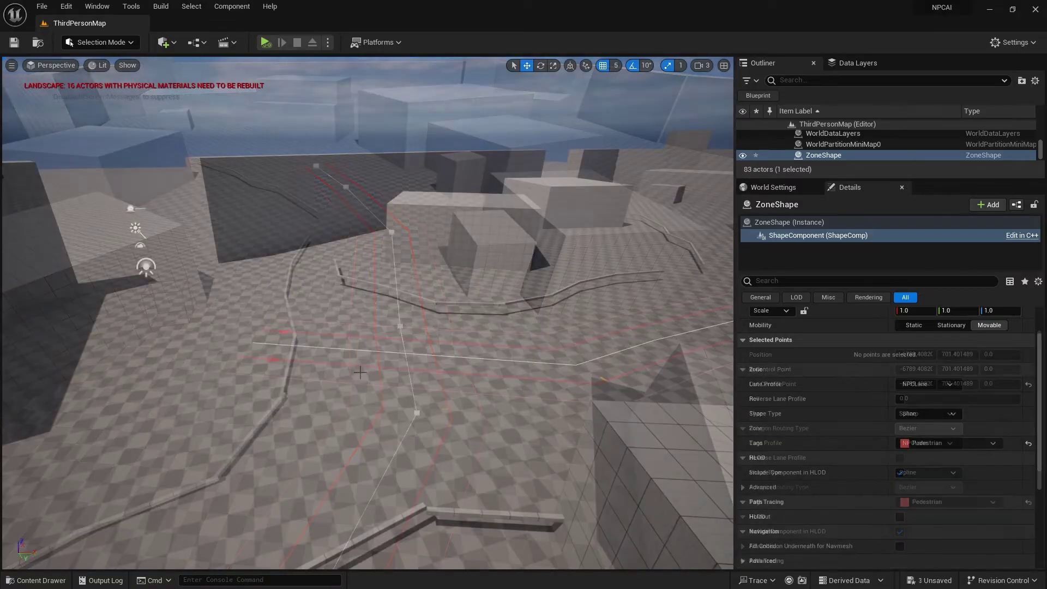
- Examine the lane directions at the extended end of the zone shape and its whole route through the level
right_drag(289, 421, 255, 423)
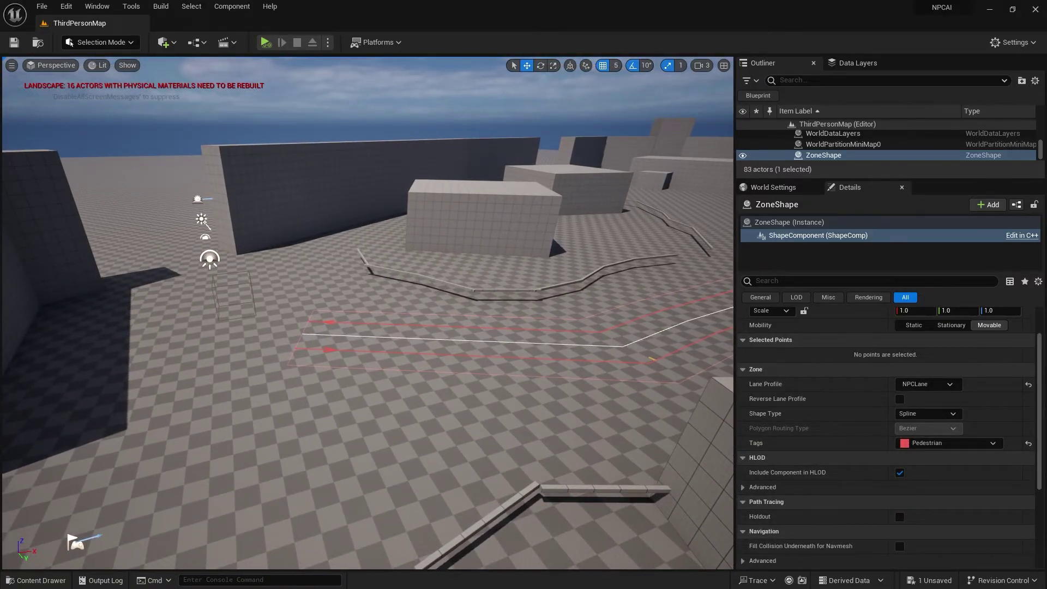
key(w)
right_drag(367, 362, 393, 310)
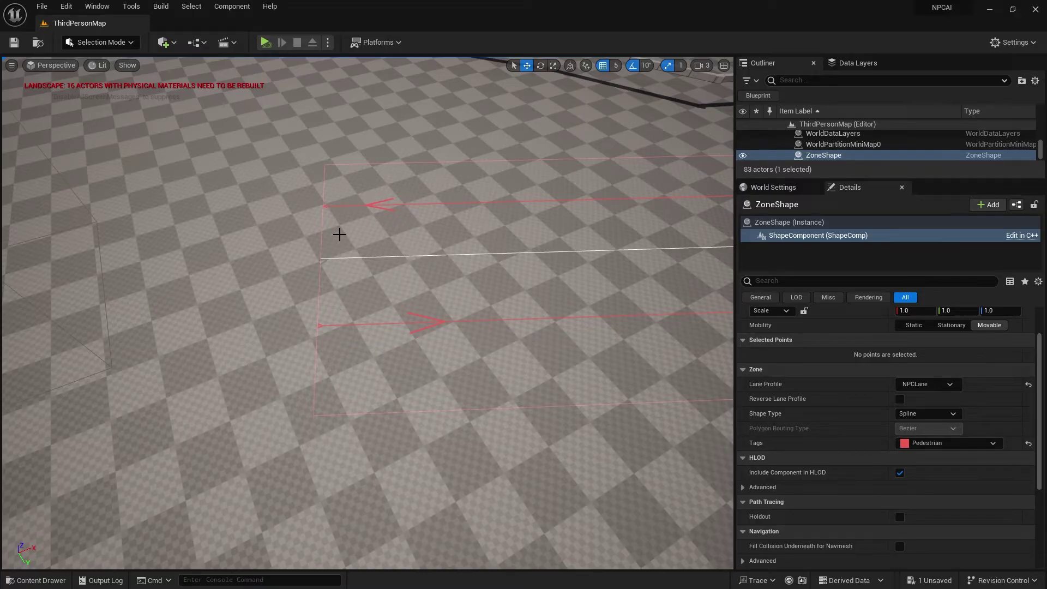
right_drag(433, 297, 341, 322)
key(w)
right_drag(364, 251, 369, 232)
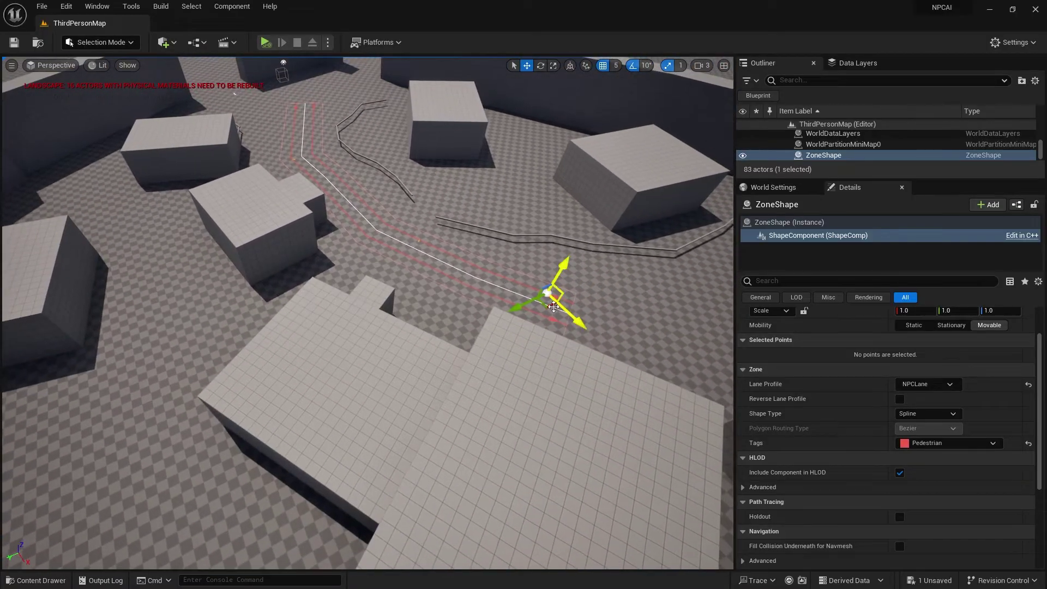
- Place a second Zone Shape actor on the floor between the blocks at about X 5540, Y 955, using the NPCLane profile
click(545, 339)
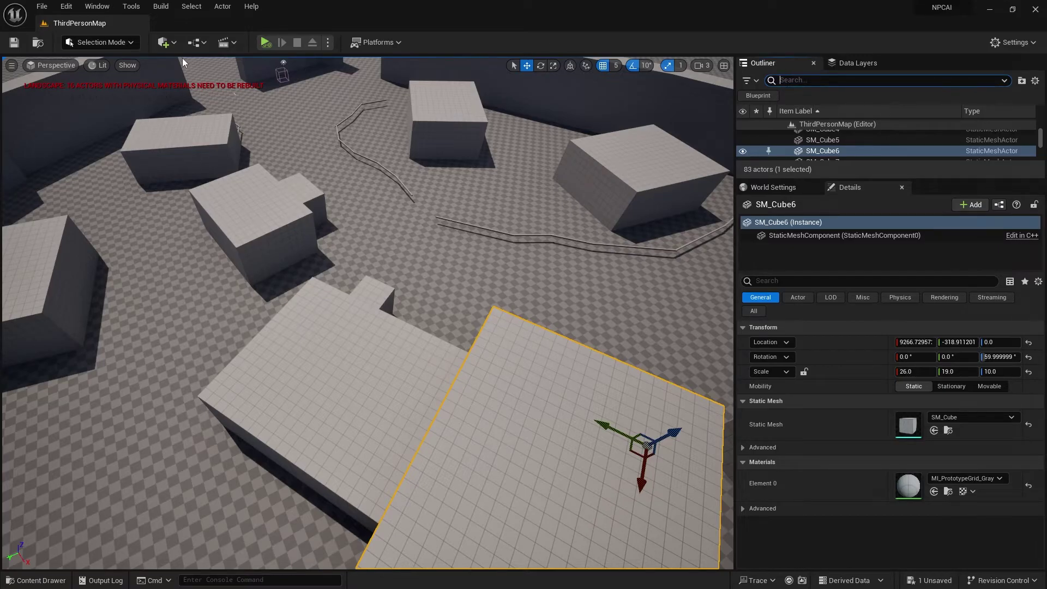
click(166, 42)
mouse_move(200, 205)
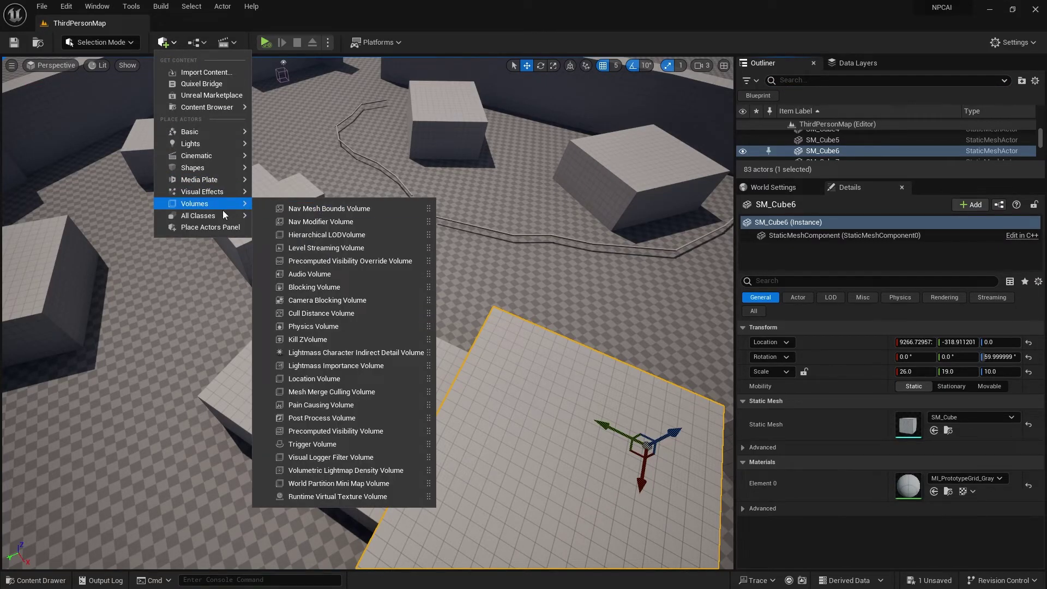
text(zone)
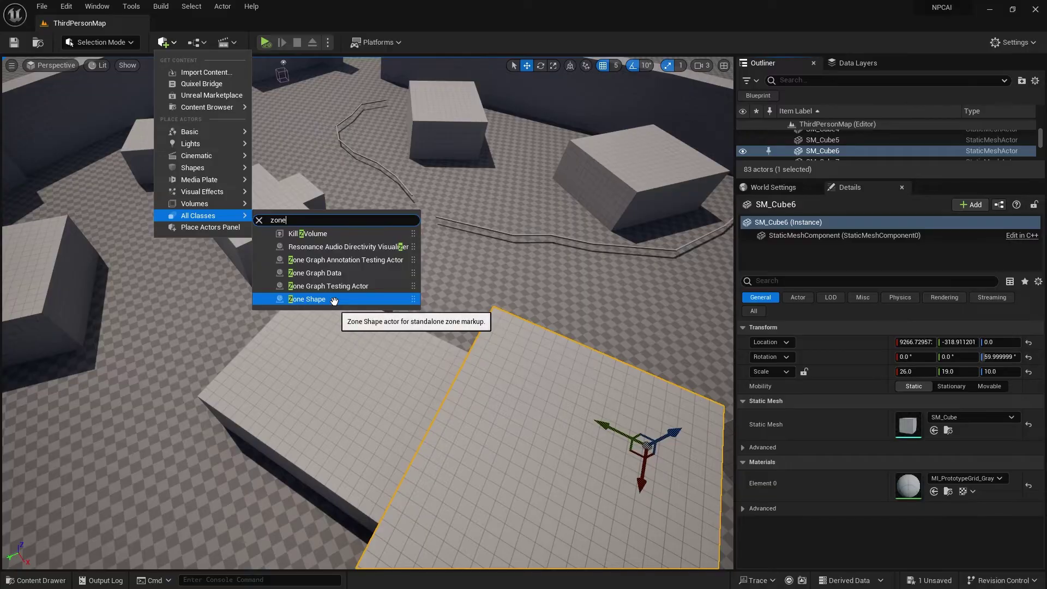
drag(308, 273, 358, 253)
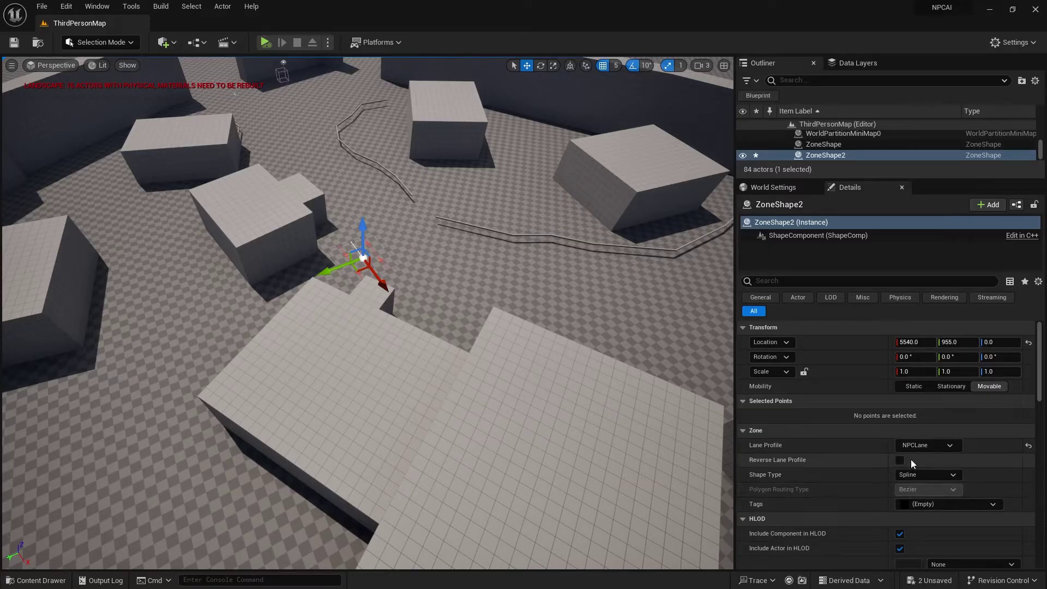
- Tag the second zone shape as Pedestrian and rotate it to about 80° around the Z axis
click(939, 503)
click(920, 488)
mouse_move(436, 339)
right_down()
mouse_move(420, 305)
mouse_move(426, 322)
right_up()
key(w)
key(e)
drag(432, 345, 397, 377)
key(w)
right_drag(397, 378, 397, 377)
click(359, 391)
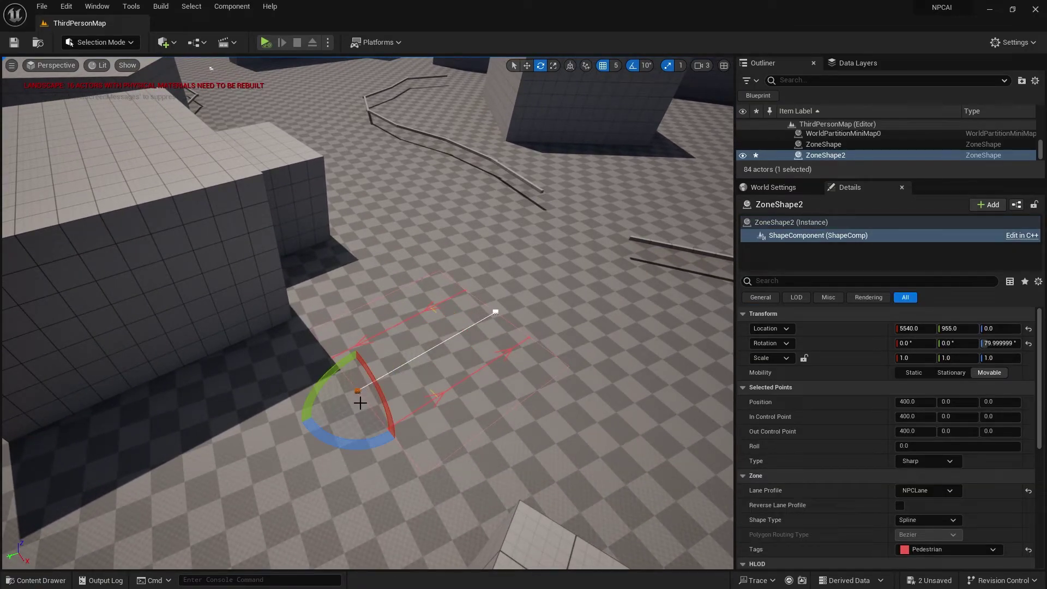
mouse_move(365, 396)
right_down()
mouse_move(354, 349)
mouse_move(365, 390)
mouse_move(349, 394)
right_up()
key(s)
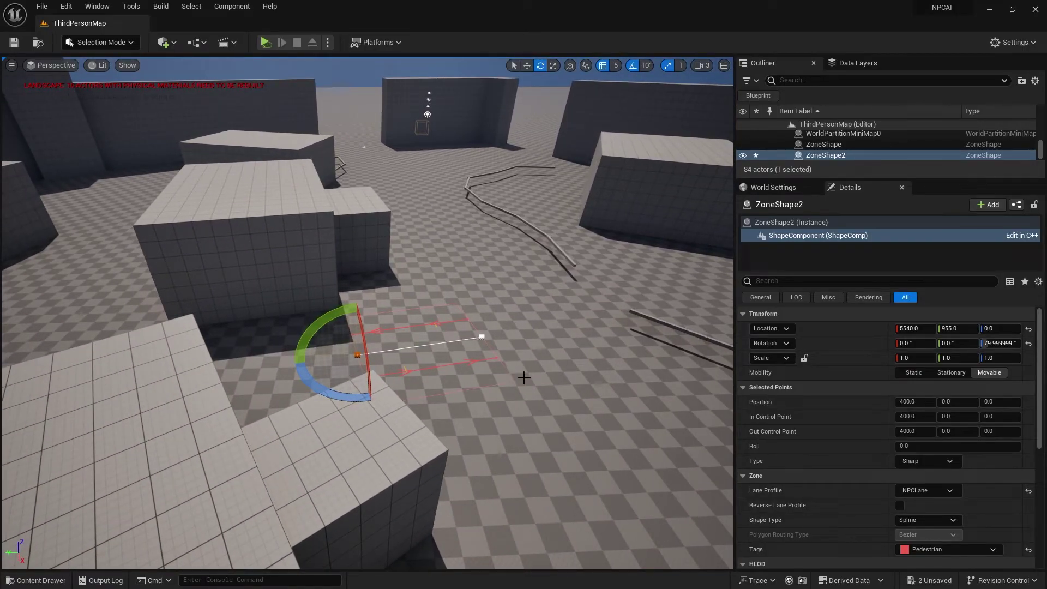
right_drag(370, 291, 369, 290)
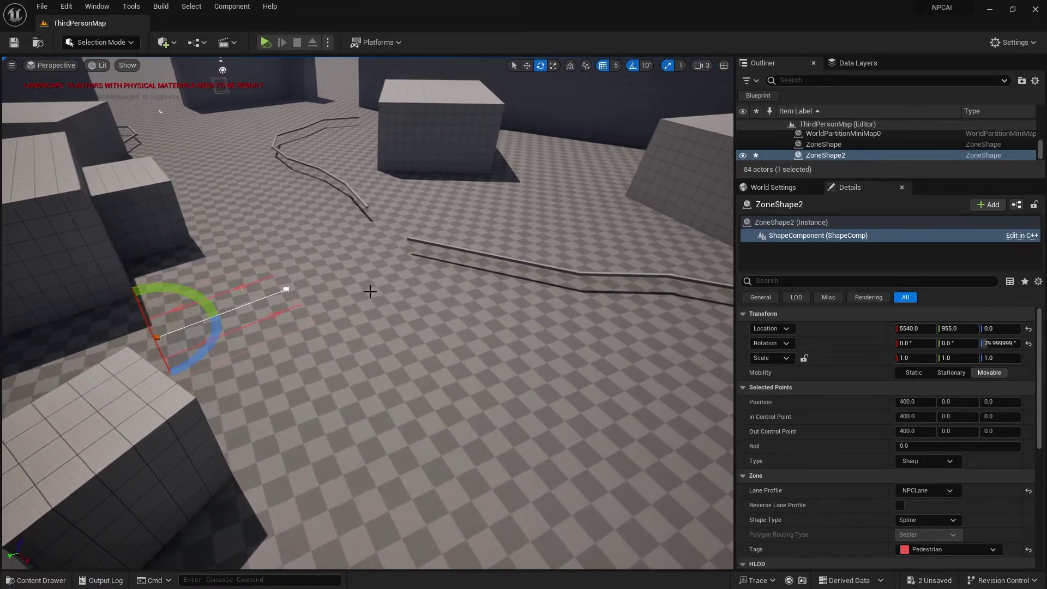
click(370, 292)
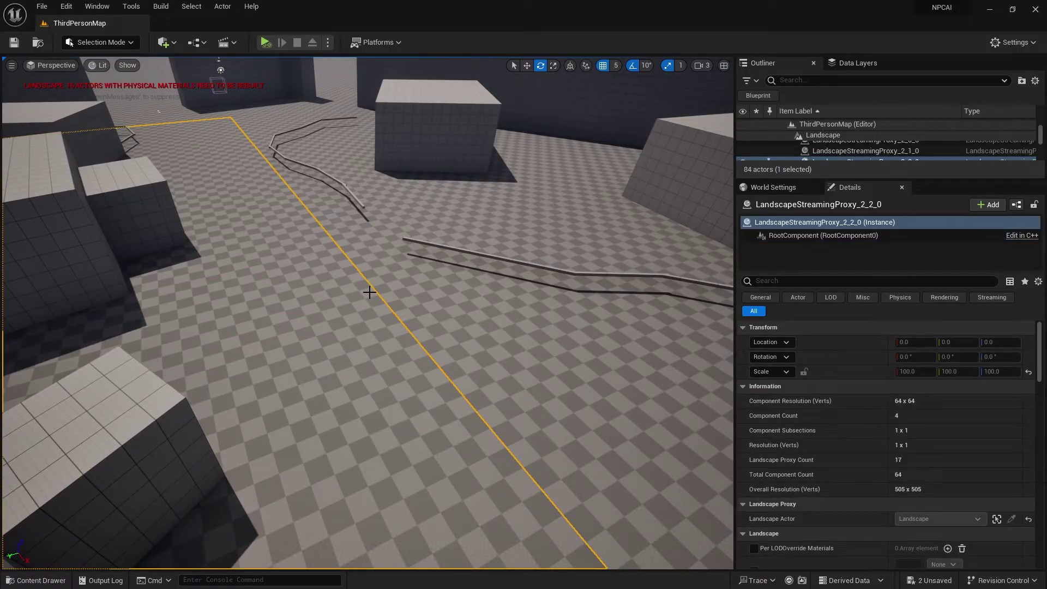
click(128, 65)
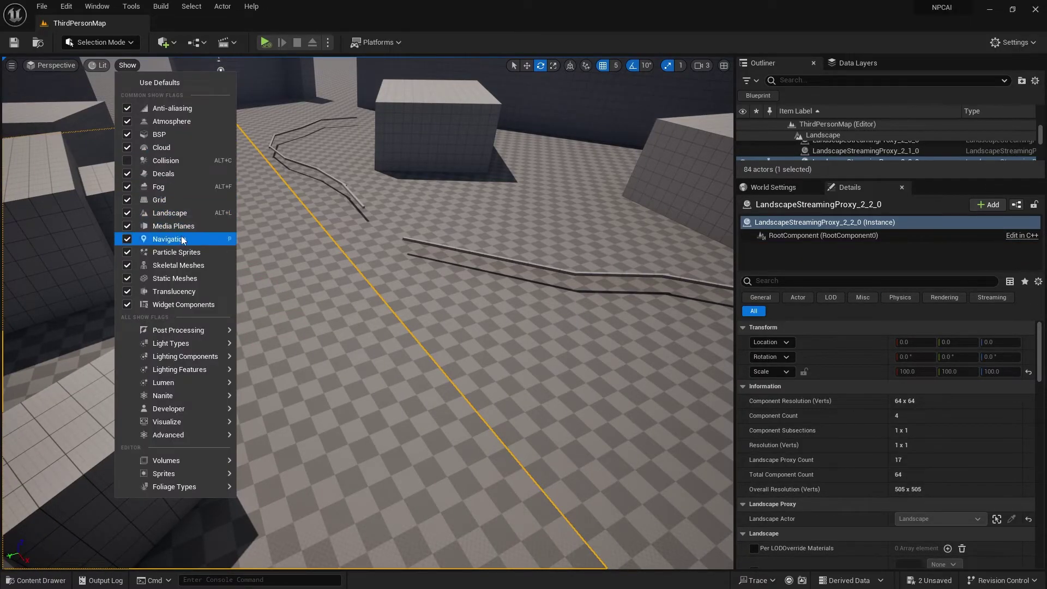
right_drag(450, 316, 393, 289)
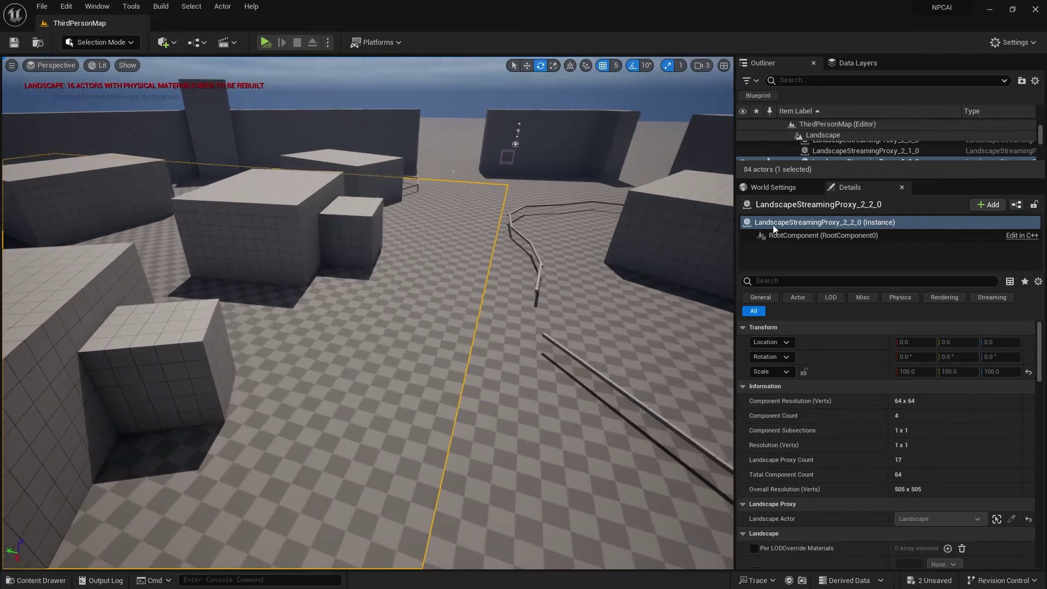
- Search the Outliner for "zone" and compare where the two zone shapes lie in the level
click(788, 81)
text(zone)
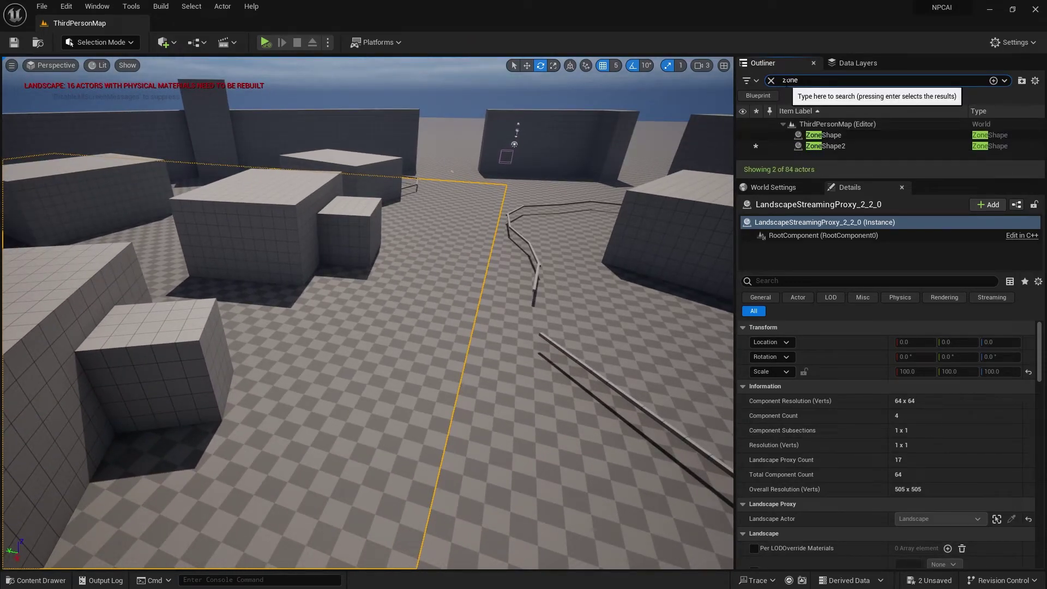
click(823, 141)
click(820, 138)
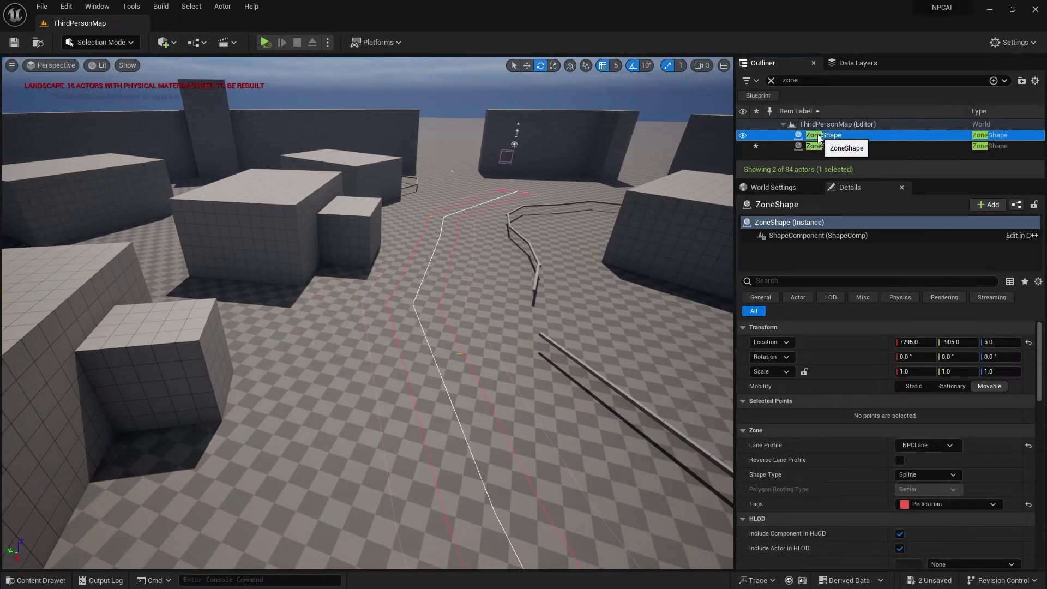
click(823, 148)
click(820, 139)
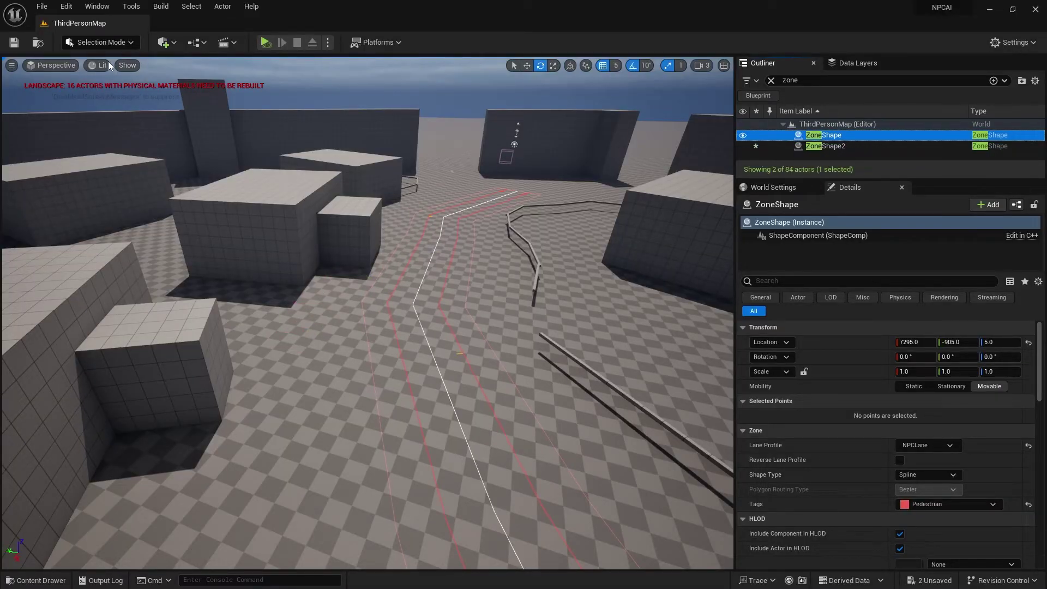
right_drag(233, 212, 321, 294)
key(w)
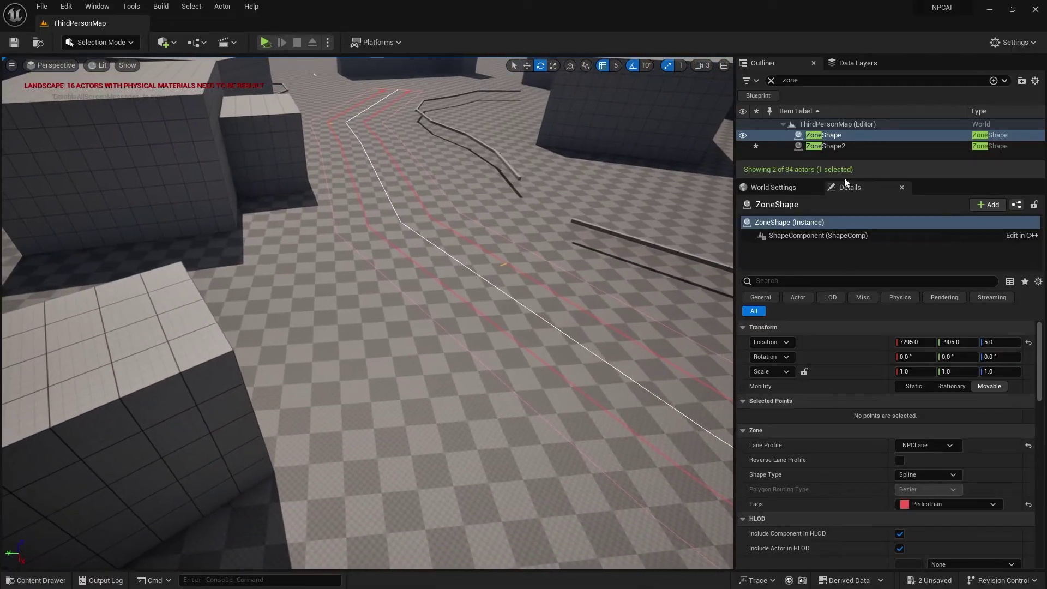
- Stretch the second zone shape between the blocks by moving its end point to local position about X 1415, Y -85
double_click(826, 147)
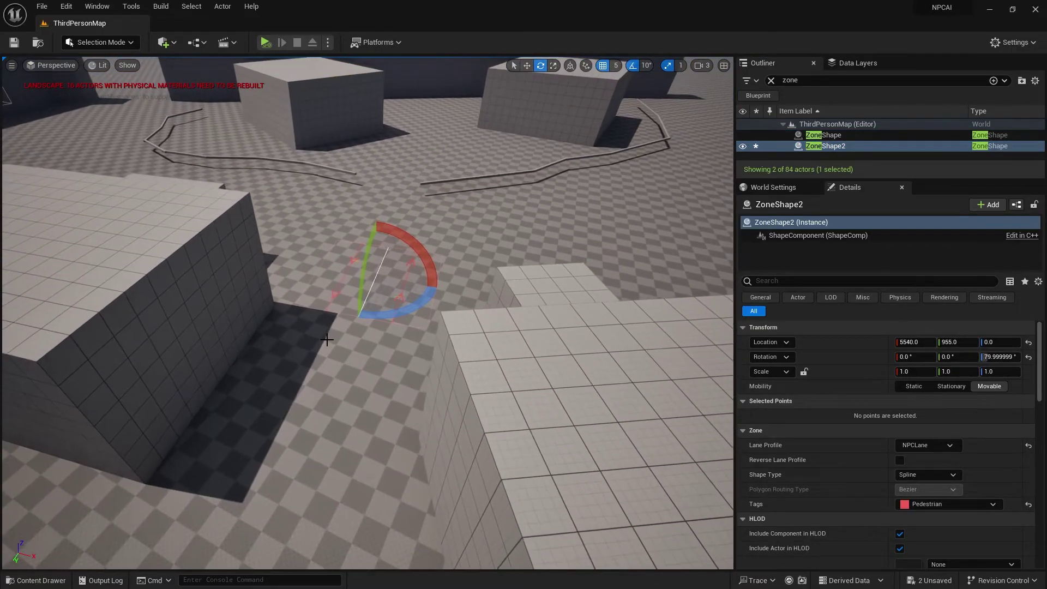
click(360, 316)
right_drag(388, 325, 383, 336)
key(w)
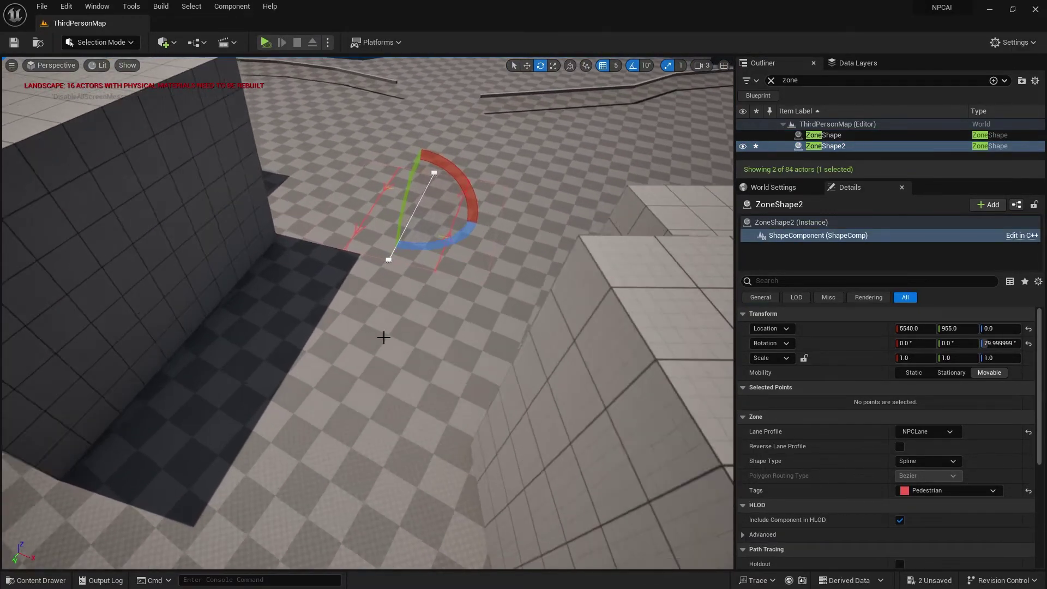
key(w)
click(392, 247)
key(f)
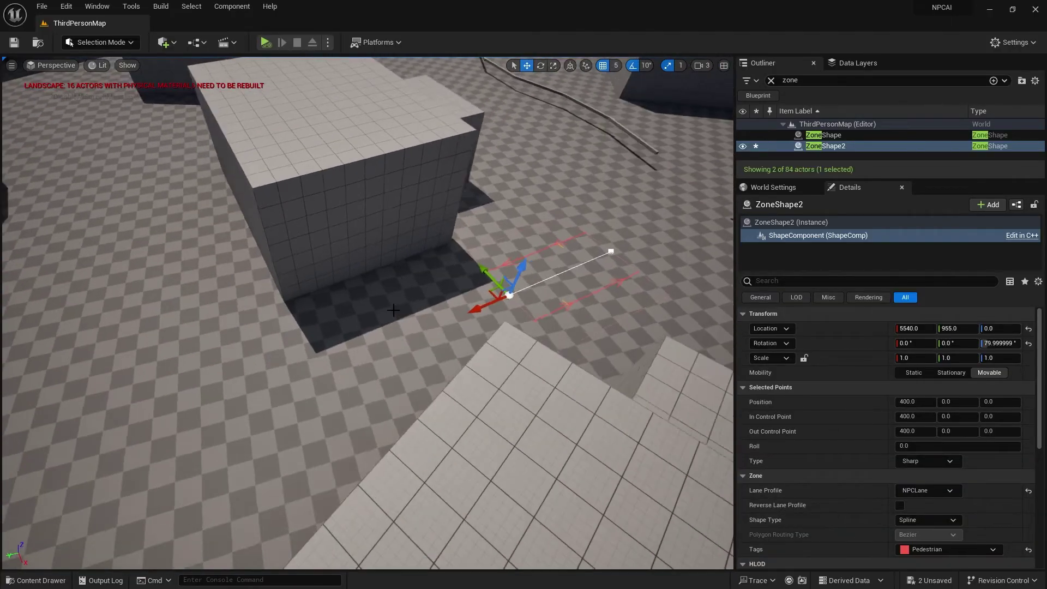
drag(434, 289, 279, 364)
right_drag(360, 326, 383, 322)
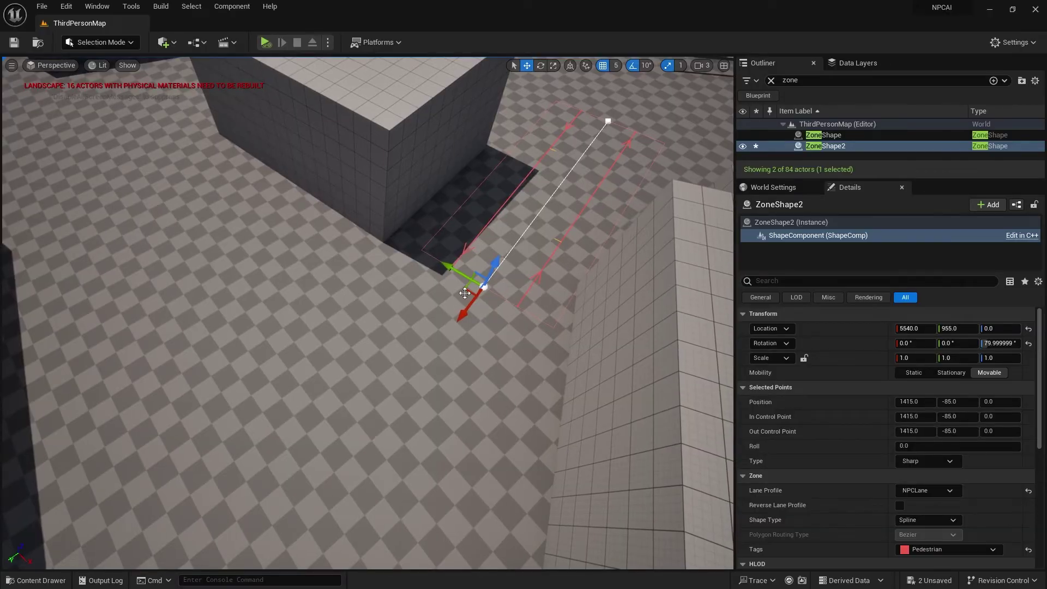
- Add a point to the second zone shape, placing its corner at about X 2181, Y -34 and its end at about X 2820, Y 1858
alt+drag(479, 288, 97, 191)
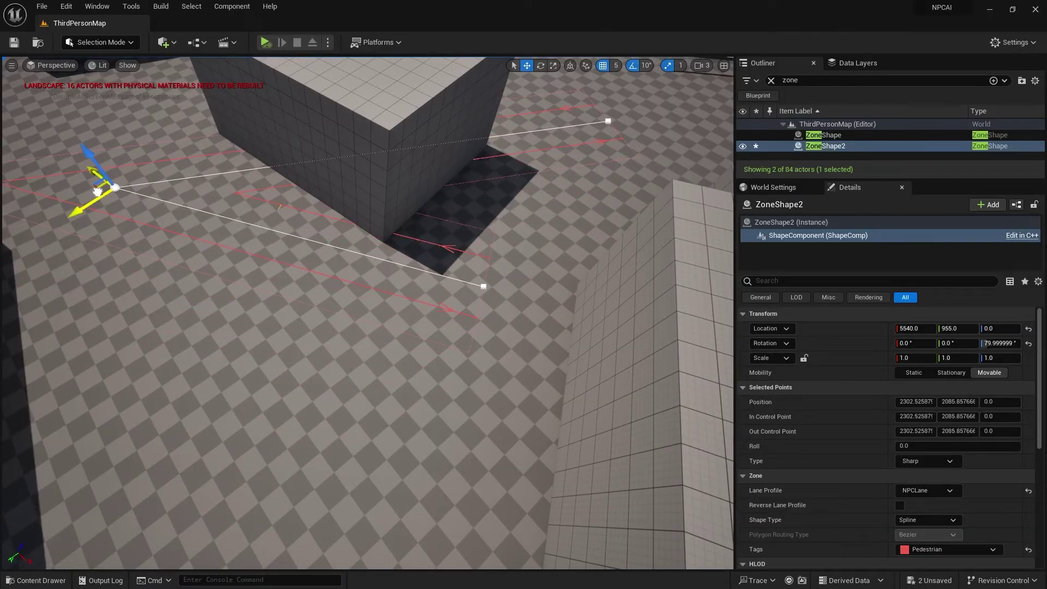
click(484, 285)
drag(492, 300, 87, 254)
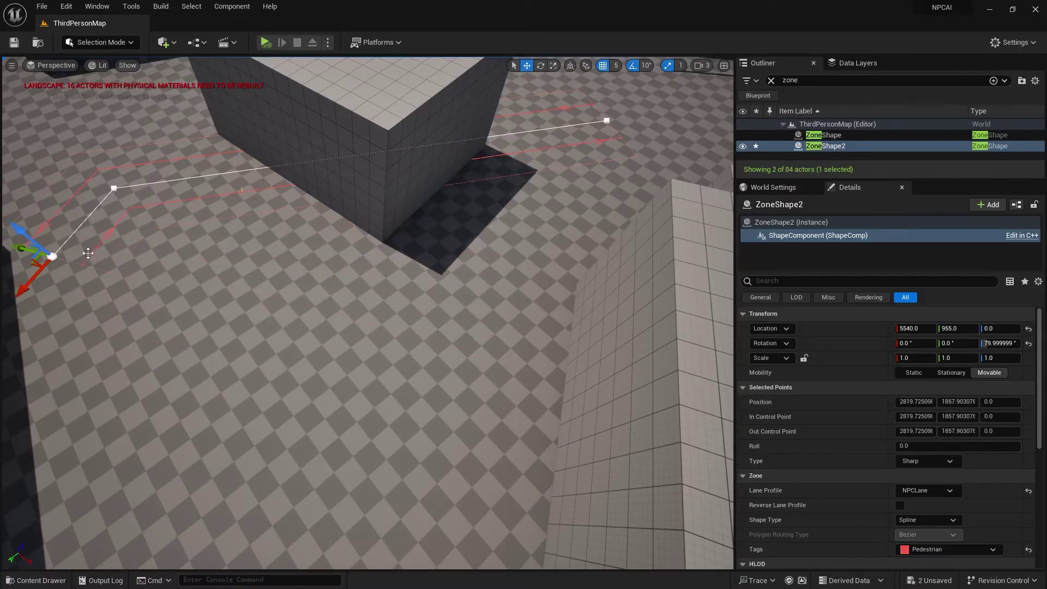
click(113, 189)
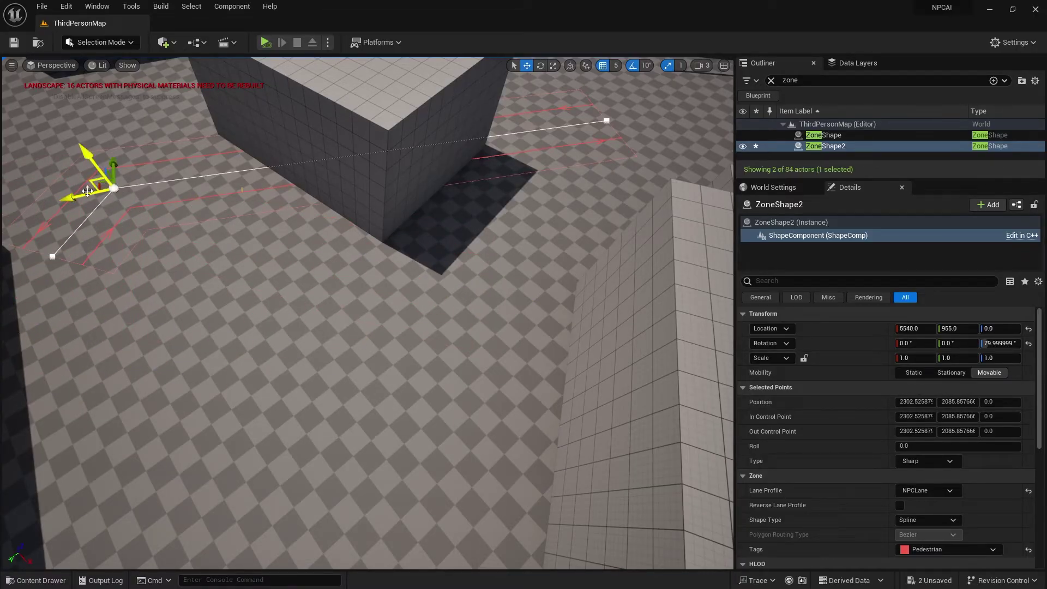
drag(83, 199, 106, 196)
drag(133, 160, 156, 299)
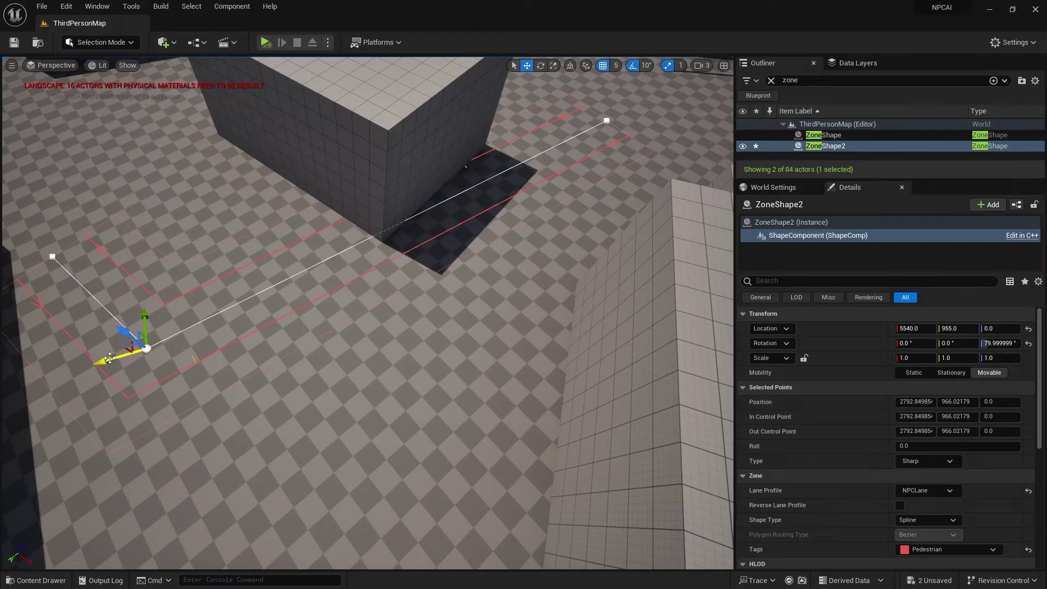
drag(109, 358, 365, 378)
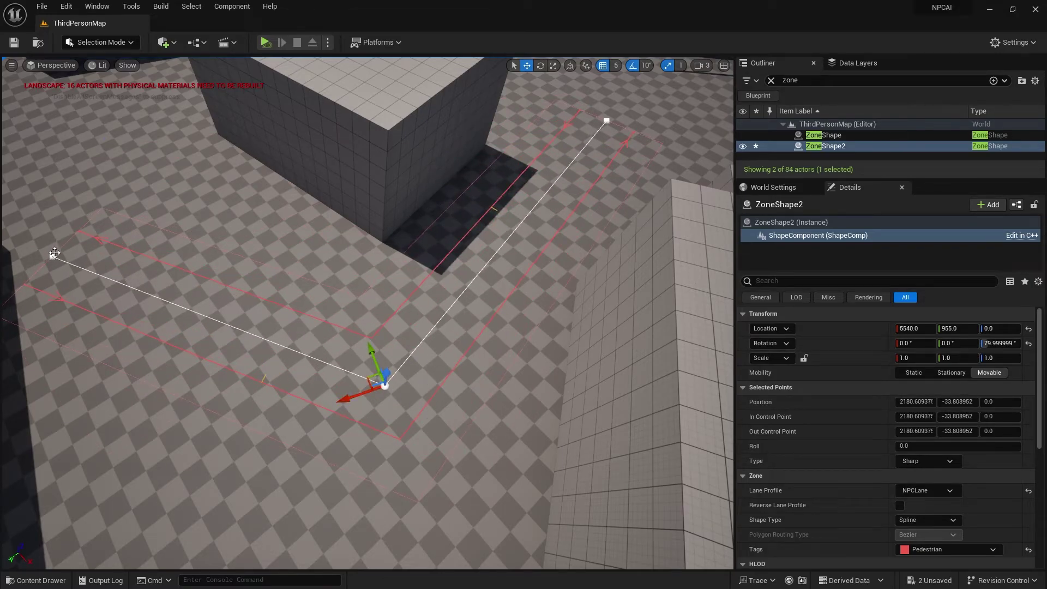
- Continue the second zone shape around the block with additional points, placing the last corner at about X 1593, Y 2698
click(53, 255)
right_drag(305, 245, 309, 245)
drag(462, 247, 121, 378)
click(373, 336)
click(419, 315)
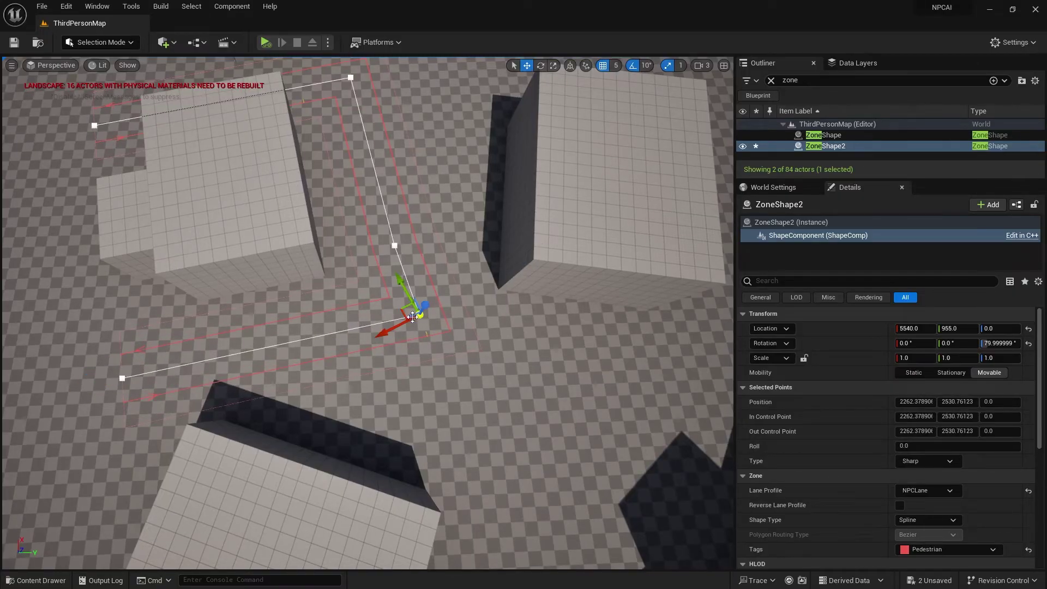
drag(419, 315, 332, 345)
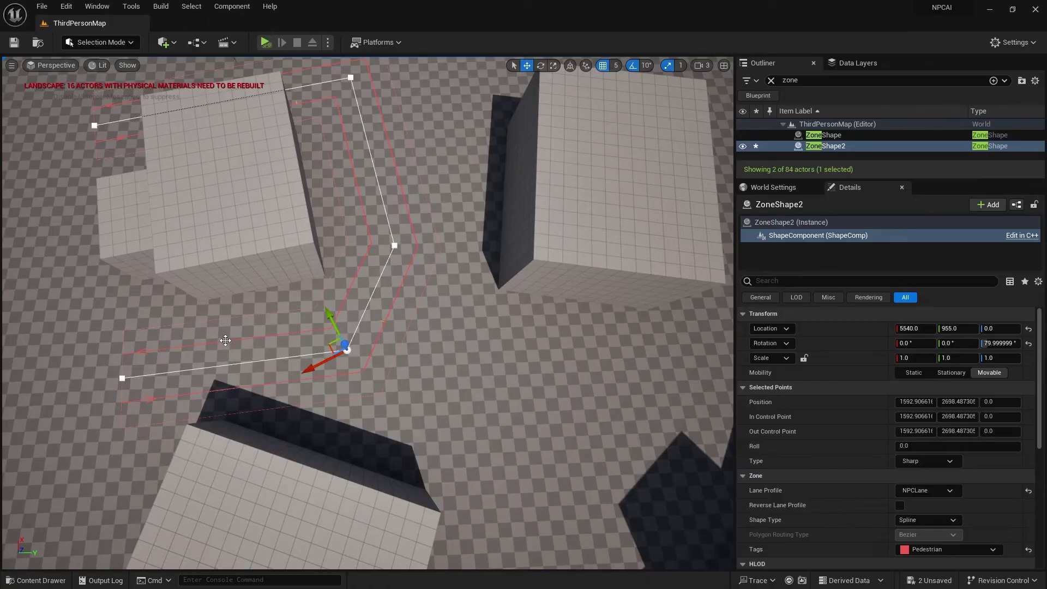
- Extend the second zone shape's end point toward the low wall, to local position about X -763, Y 2531
key(a)
right_drag(225, 340, 220, 336)
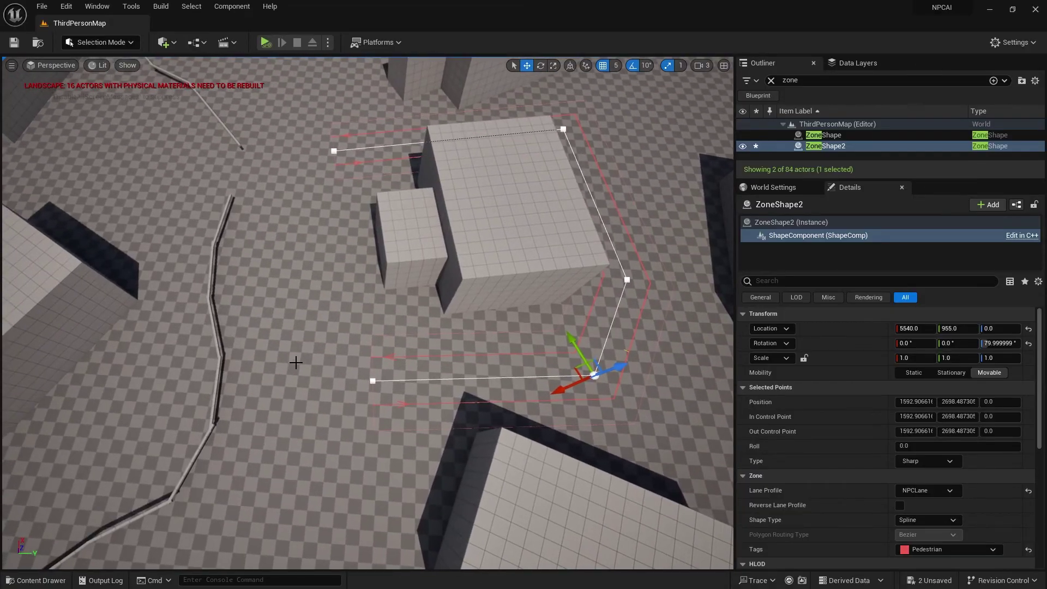
click(377, 381)
drag(375, 380, 302, 374)
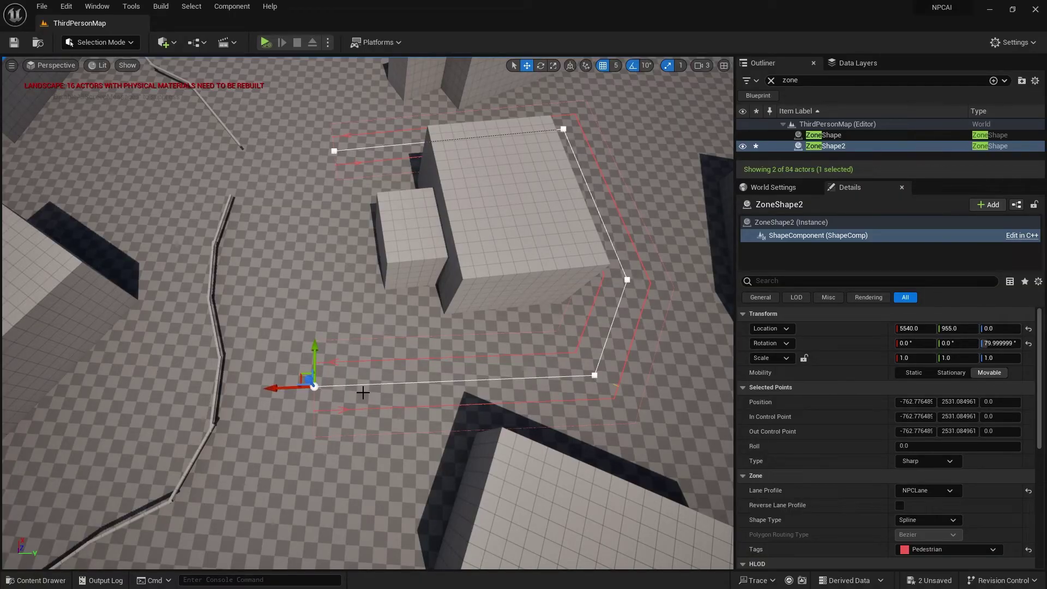
click(389, 457)
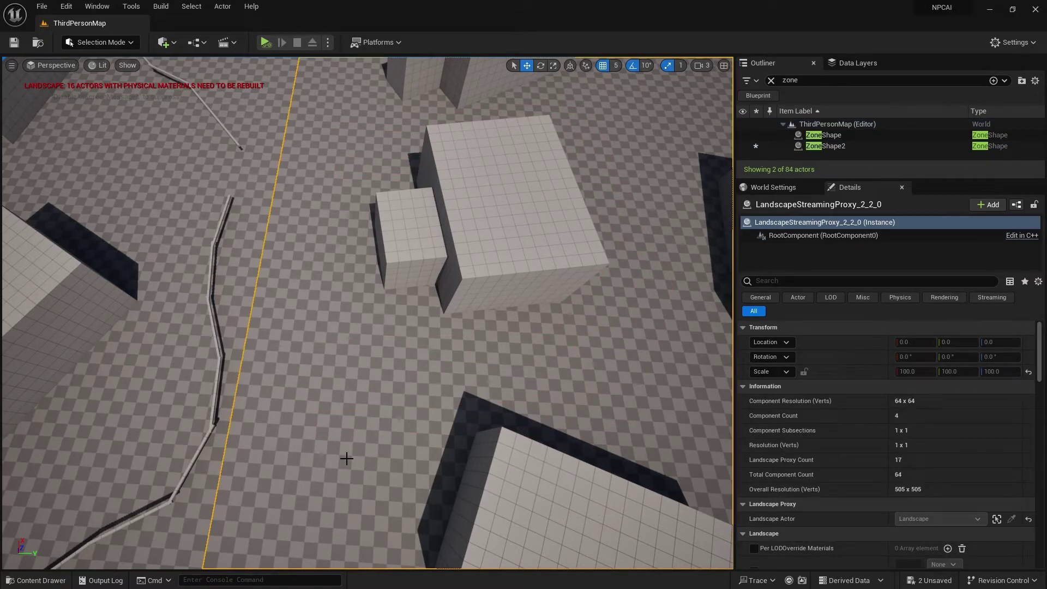
- Review which show flags, including Navigation, are enabled for the viewport
right_drag(347, 458, 213, 436)
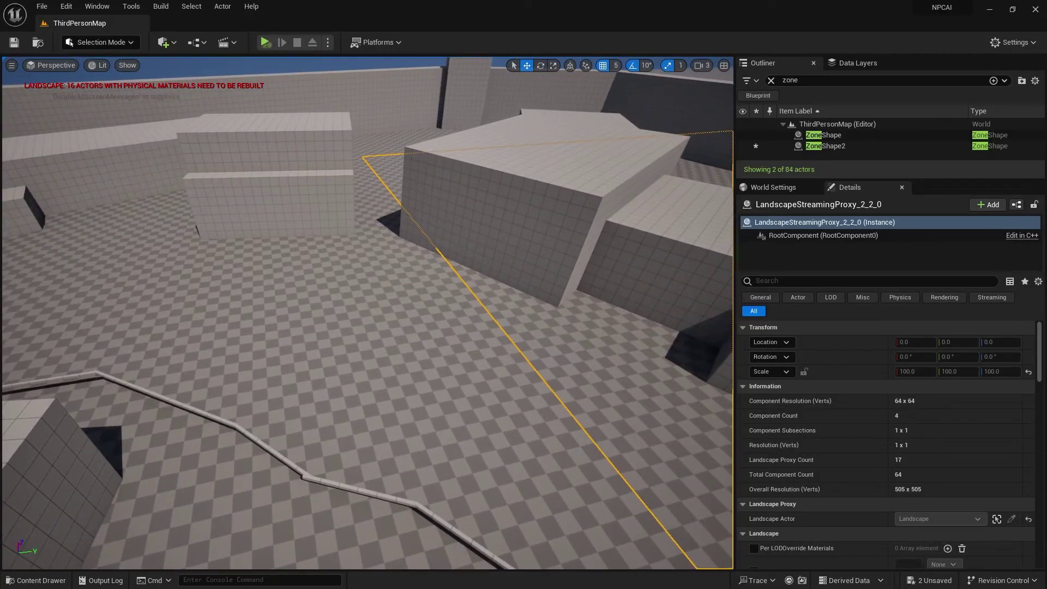
click(13, 81)
click(60, 65)
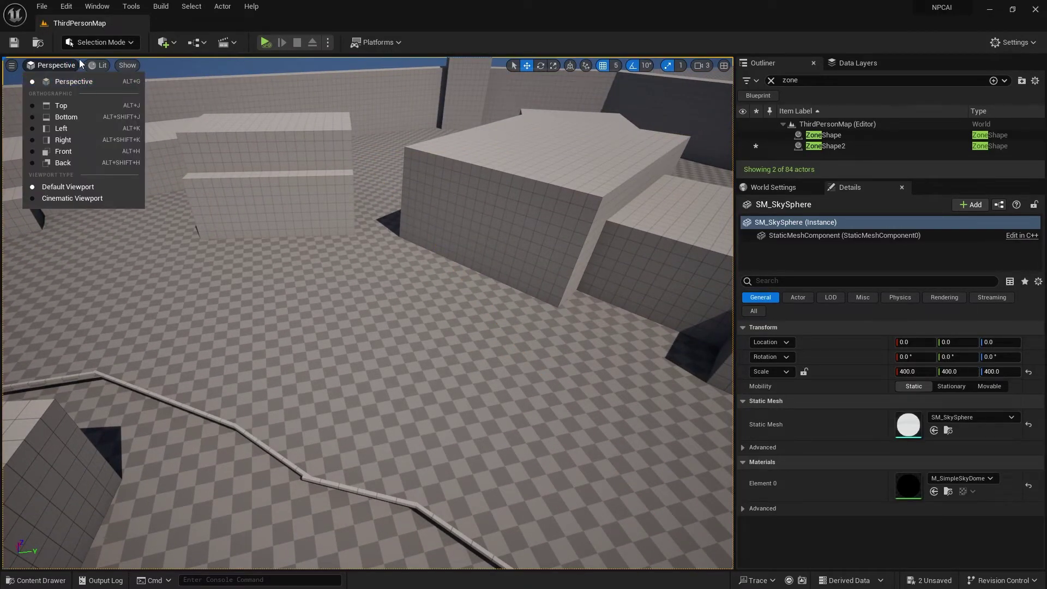
click(98, 66)
click(128, 65)
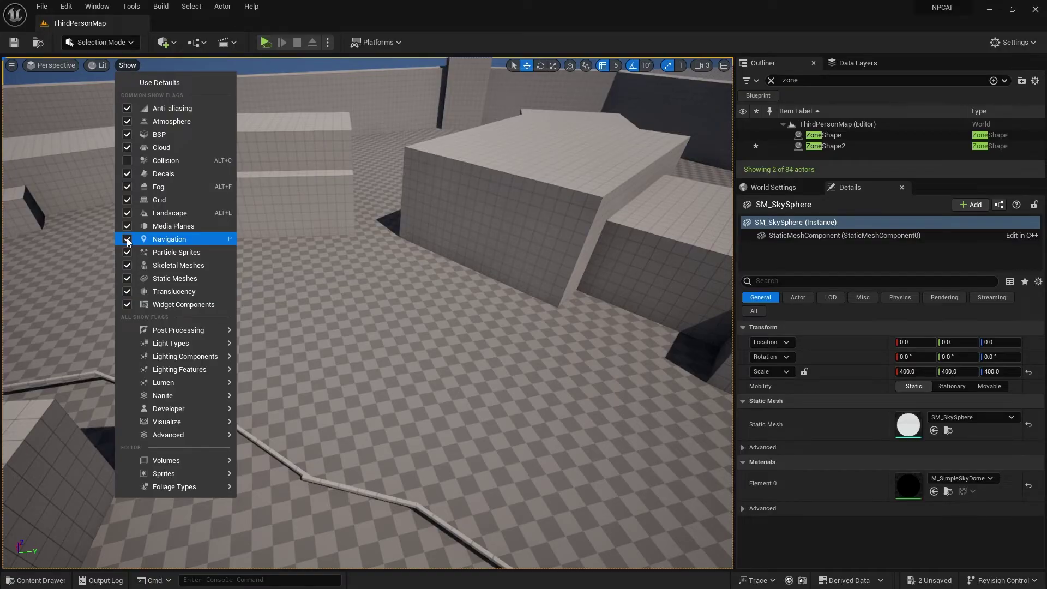
right_drag(347, 277, 690, 324)
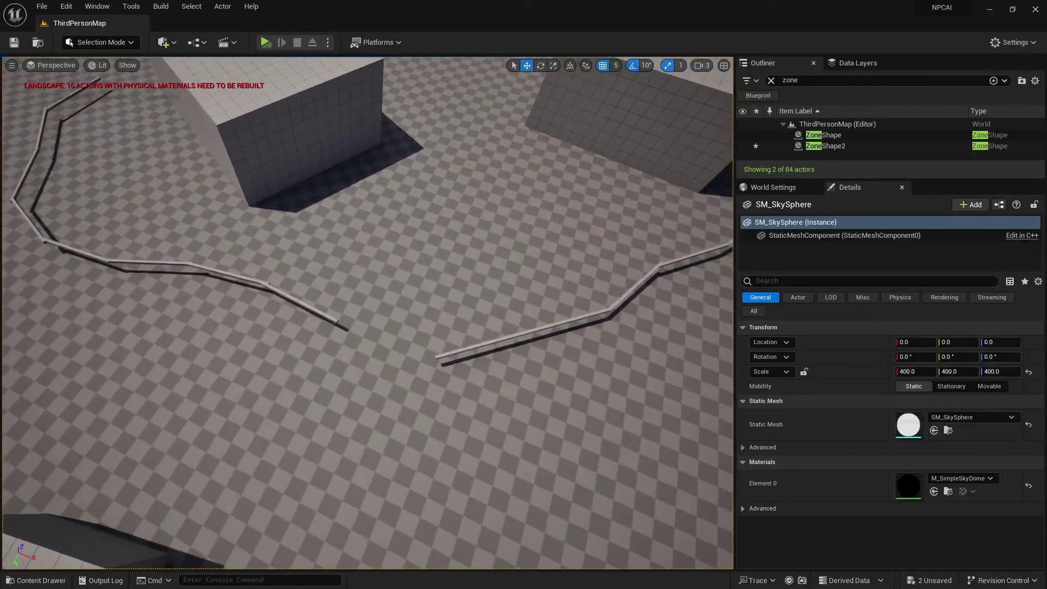
right_drag(354, 311, 355, 314)
click(36, 580)
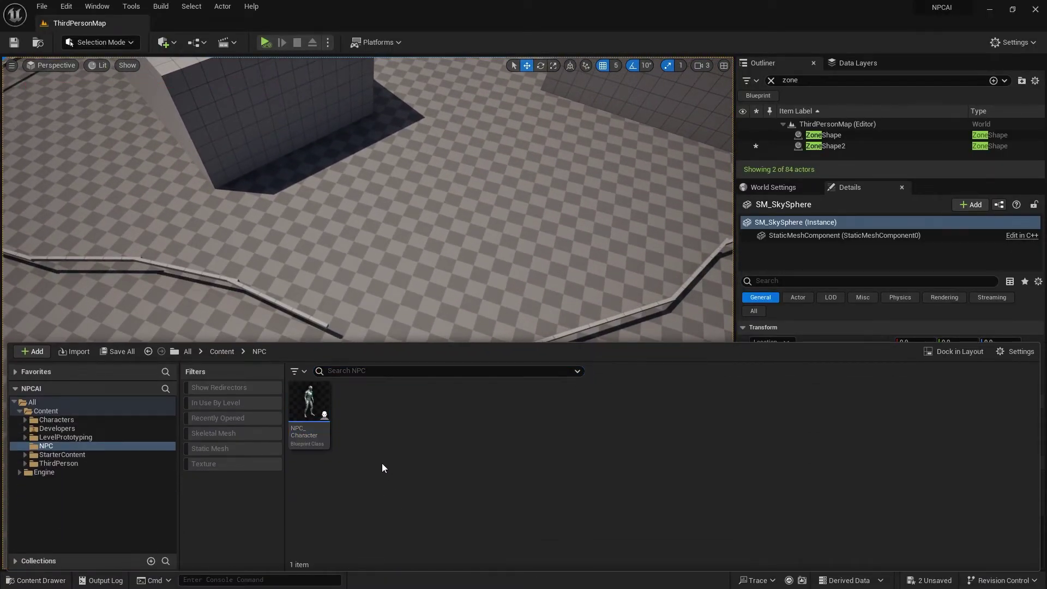
click(101, 42)
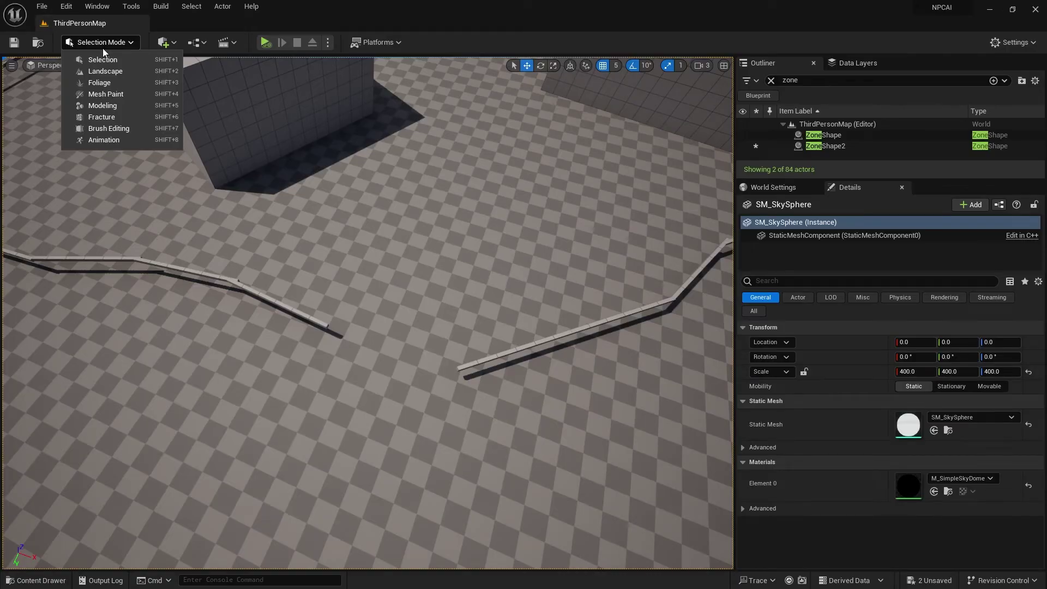
text(zone)
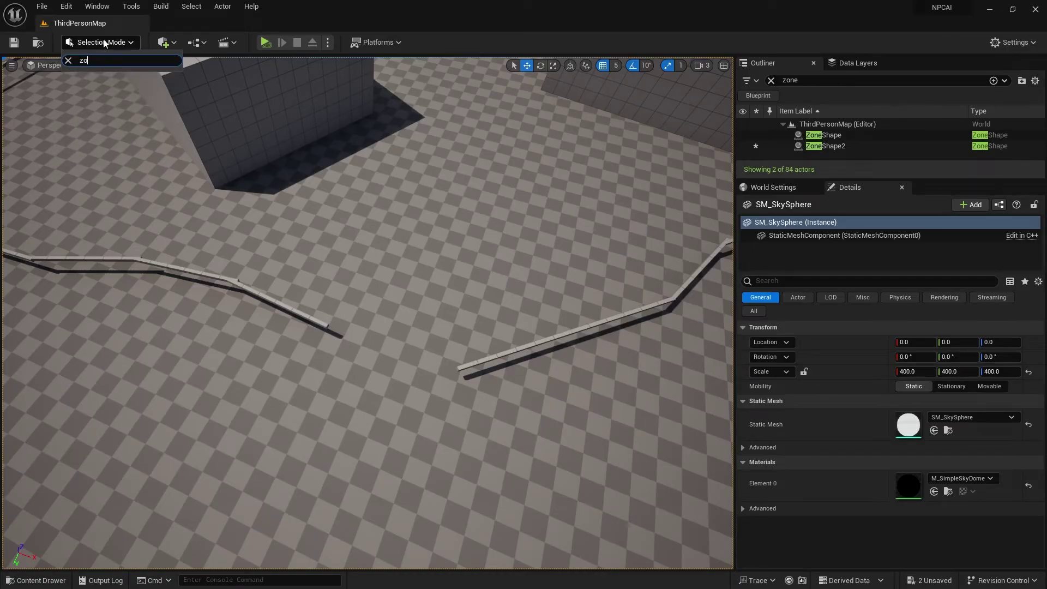
key(BackSpace)
key(BackSpace)
- Place a third Zone Shape actor at X 5080, Y -230 by the gap between the low walls and tag it Pedestrian
click(174, 41)
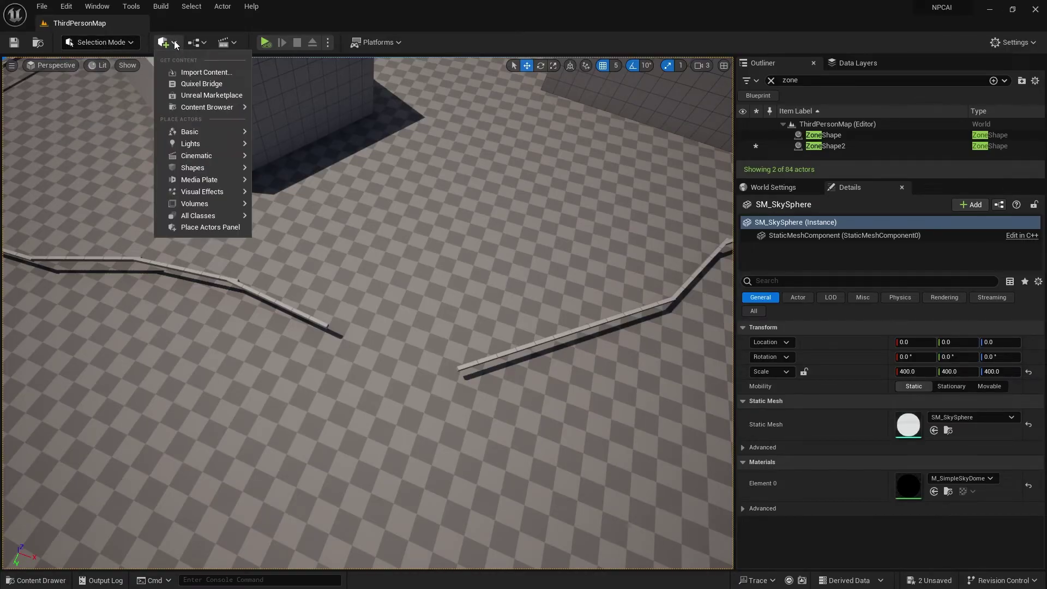
text(zone)
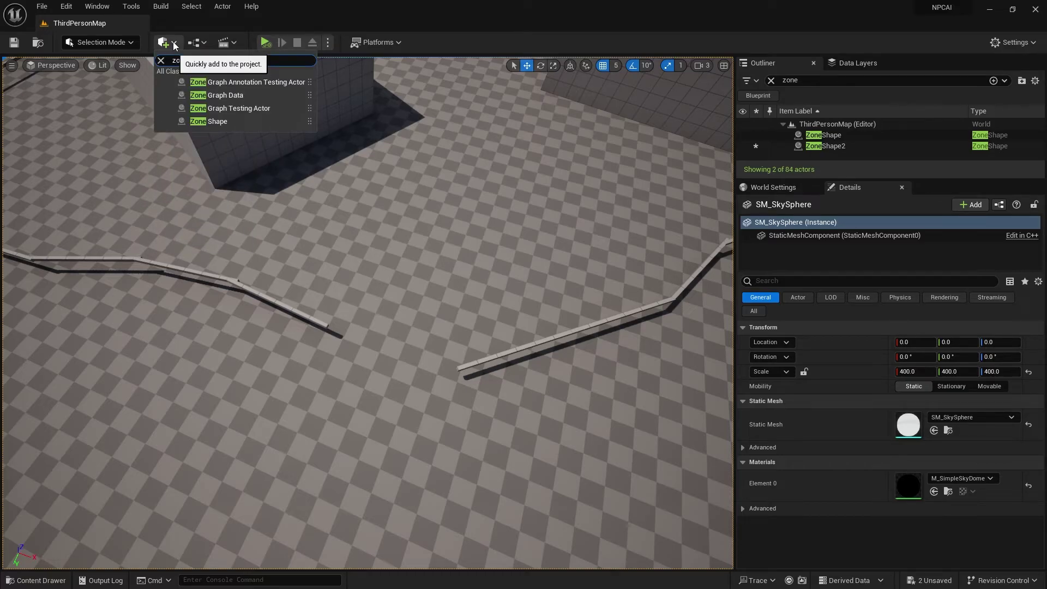
click(241, 115)
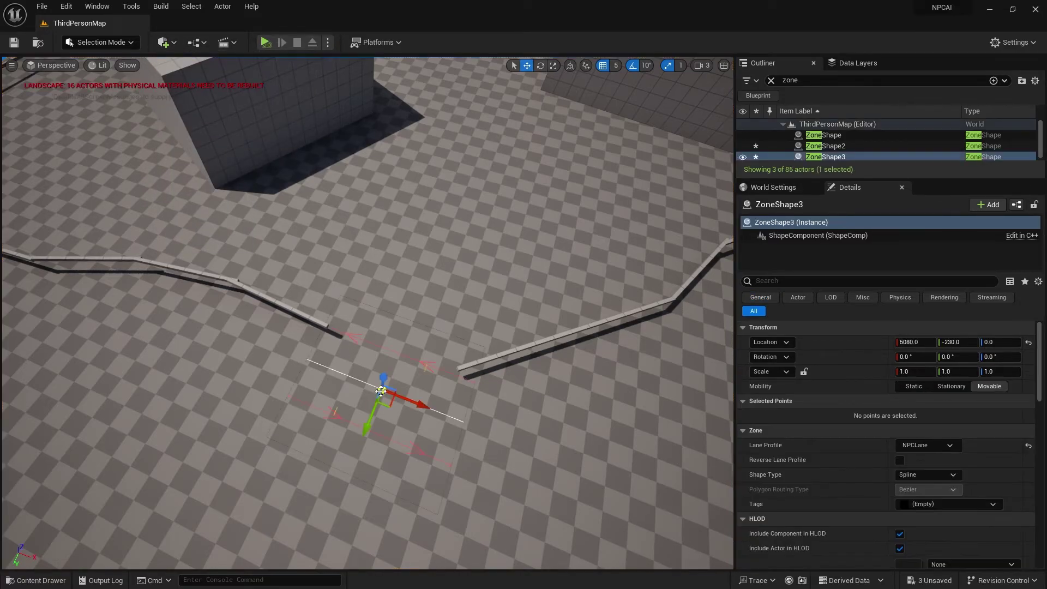
click(970, 506)
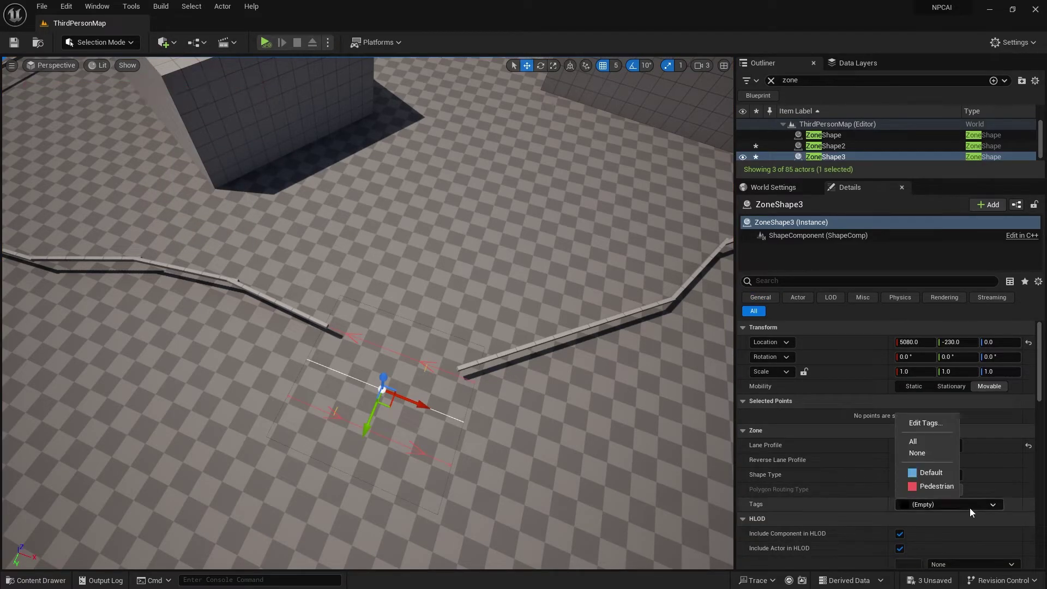
click(935, 486)
- Rotate the third zone shape to about -90° around the Z axis and move it into the wall gap at X 5050, Y -610
right_drag(519, 418, 518, 418)
key(e)
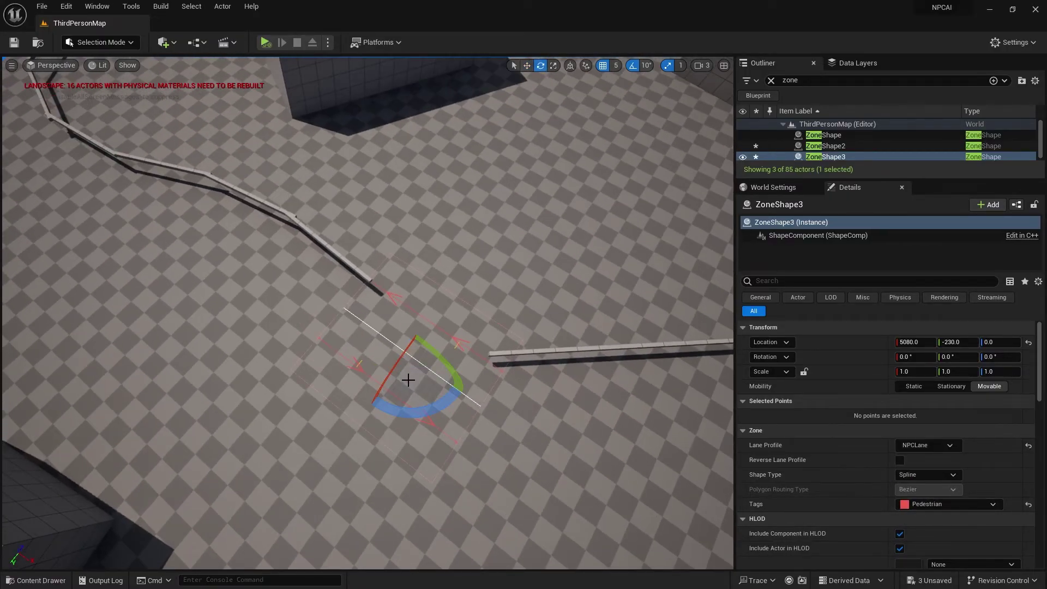
drag(402, 421, 480, 420)
key(w)
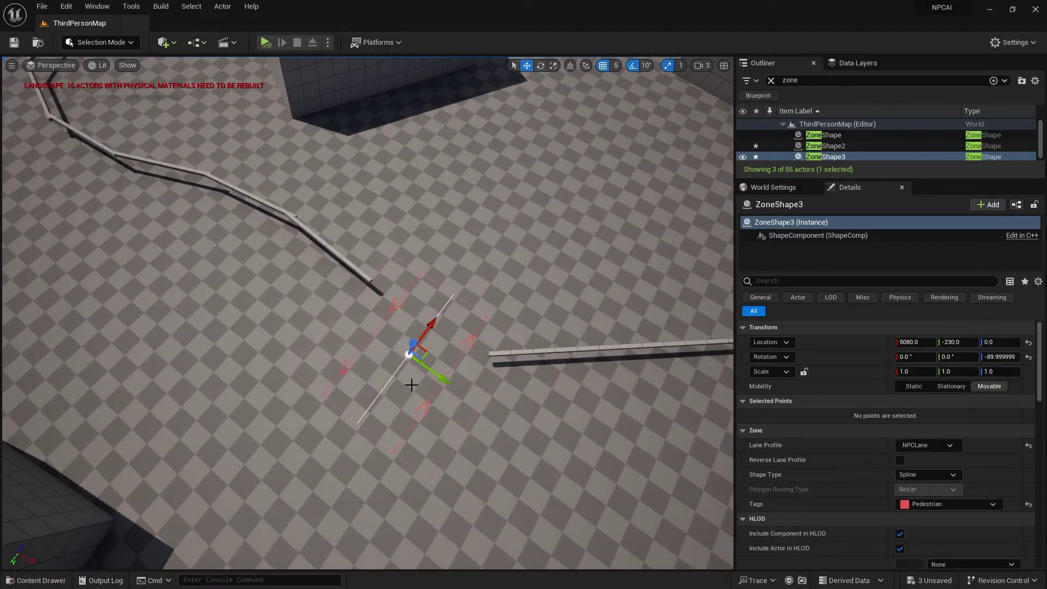
drag(412, 378, 472, 271)
right_drag(449, 367, 449, 367)
key(r)
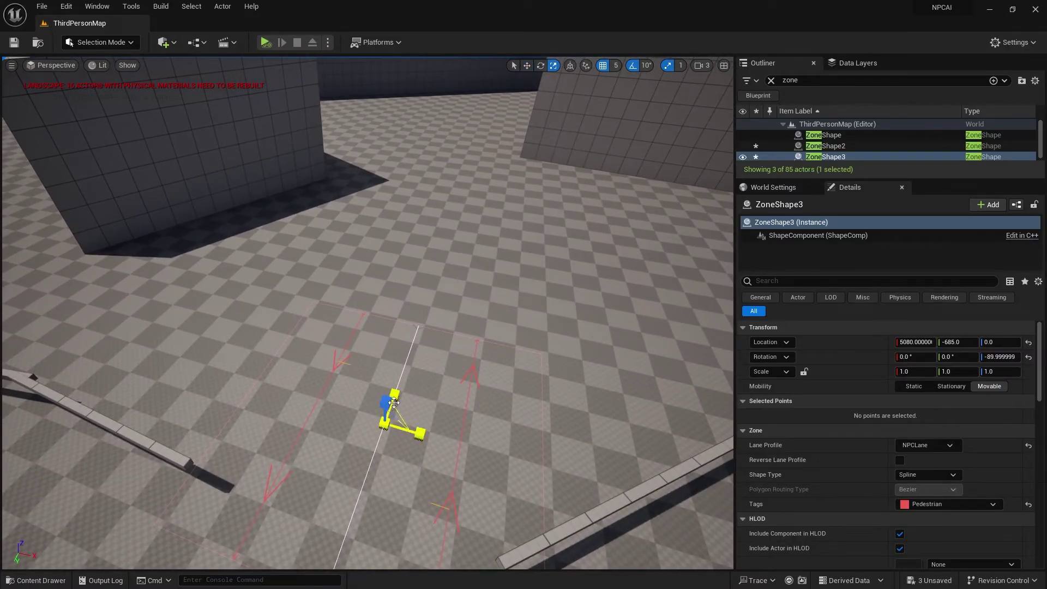
drag(401, 417, 430, 386)
drag(431, 439, 375, 442)
- Extend the third zone shape beyond the gap with an extra point, placing its end at local position about X 1740, Y 743
key(w)
click(406, 340)
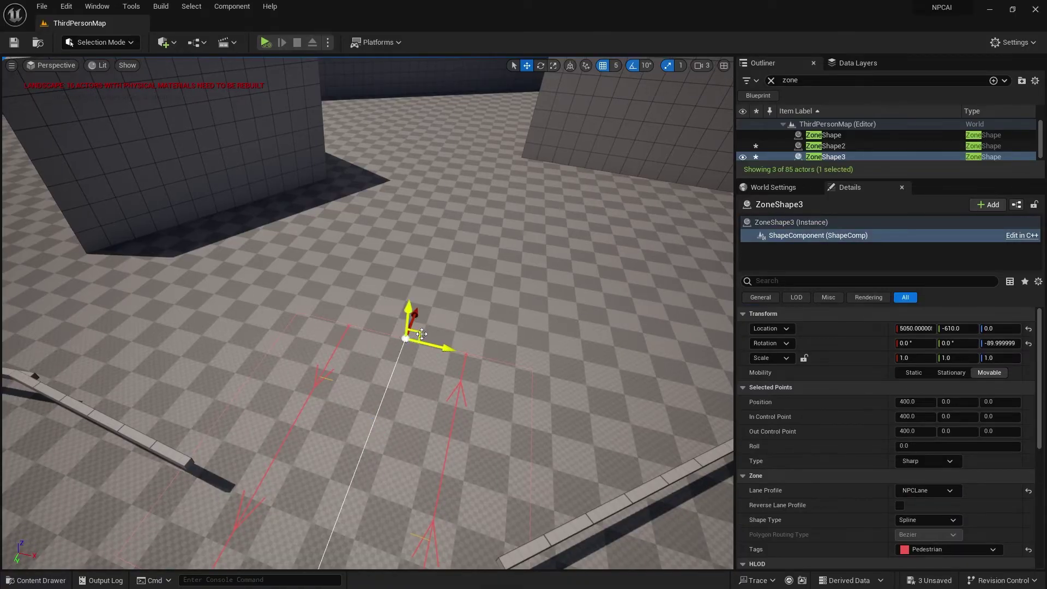
drag(425, 332, 611, 201)
- Shift the third zone shape's far end point along its Y axis and bring up the project's Zone Graph settings
right_drag(577, 239, 430, 174)
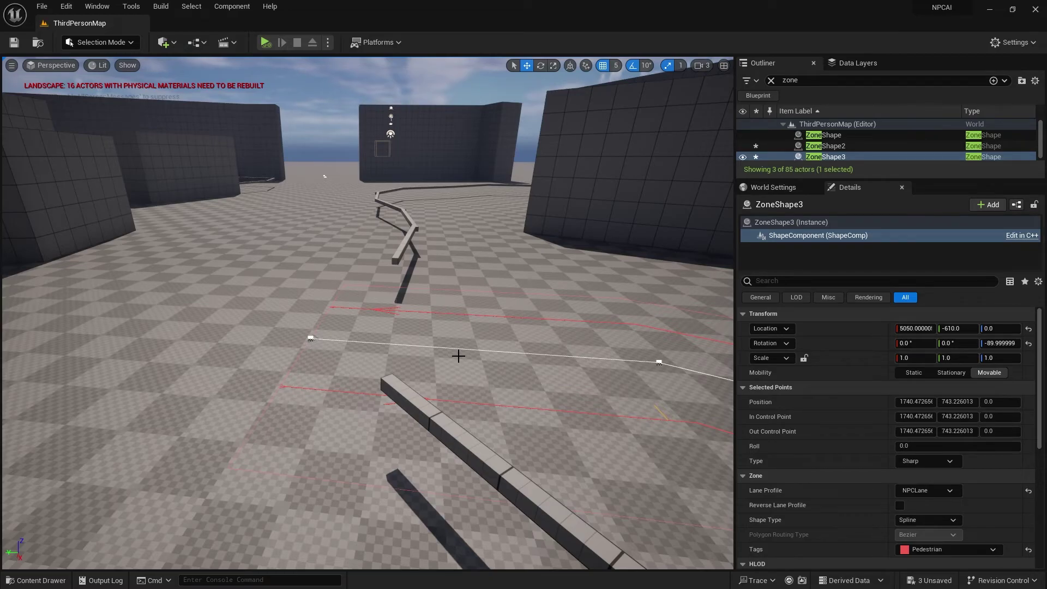
right_drag(447, 337, 447, 174)
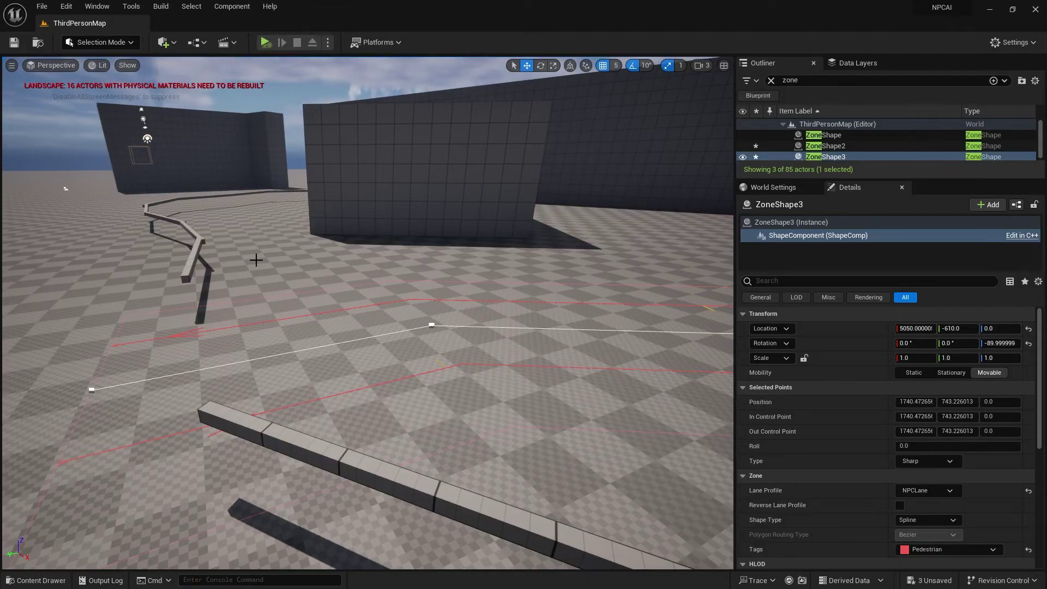
right_drag(461, 408, 372, 334)
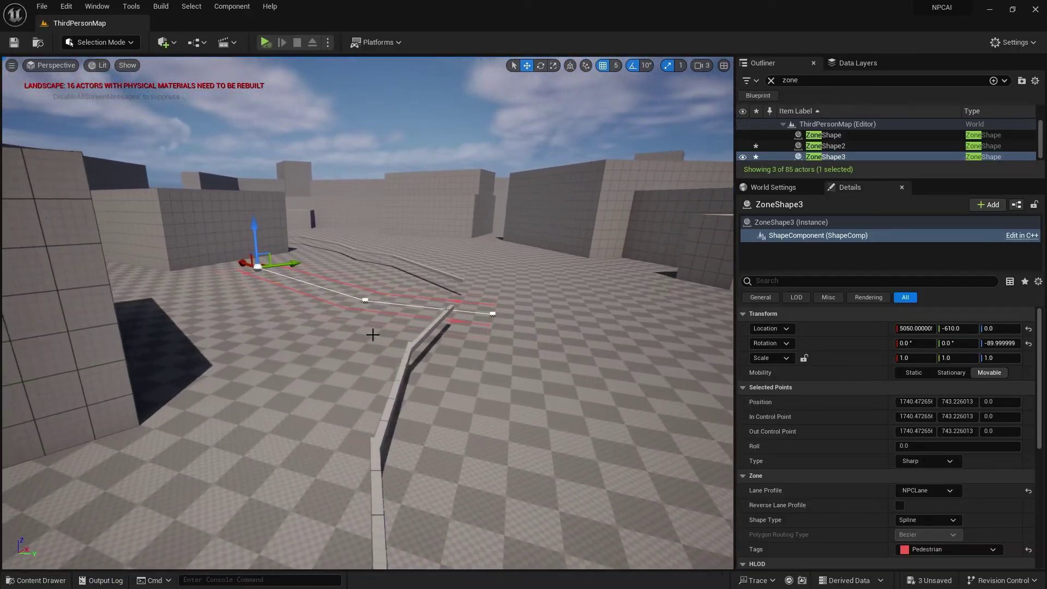
right_drag(539, 380, 672, 147)
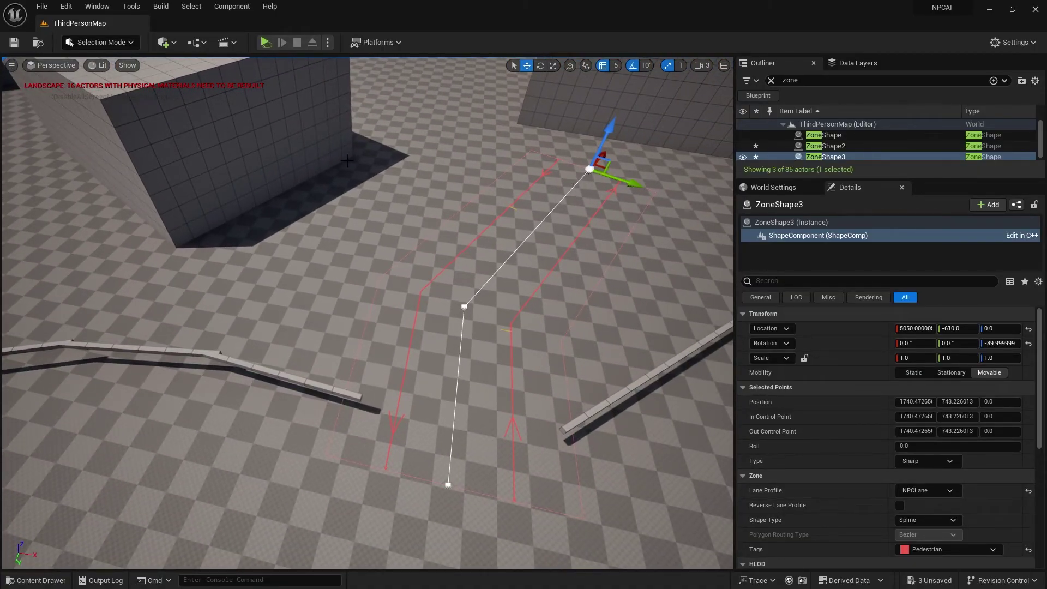
right_drag(563, 433, 593, 325)
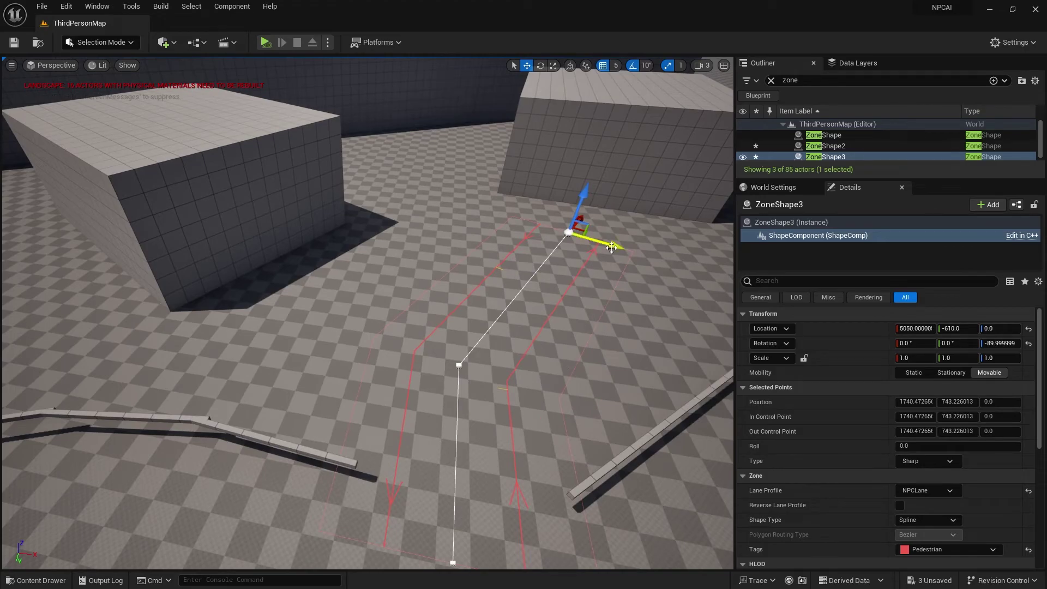
drag(613, 246, 551, 272)
scroll(841, 534, down, 3)
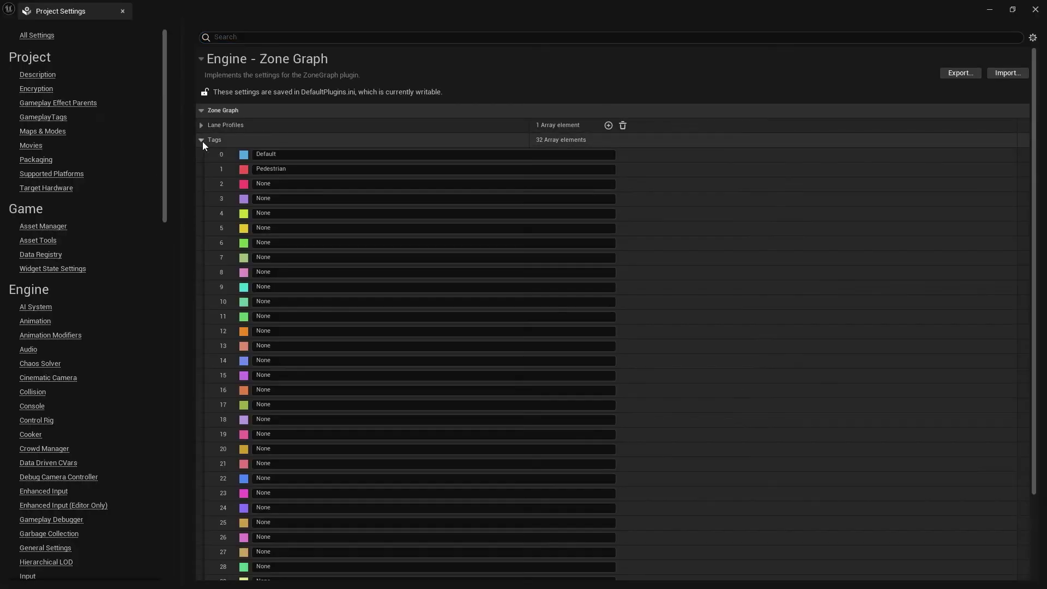
- Name the zone graph tag at index 2 HighClass_NPC
click(274, 185)
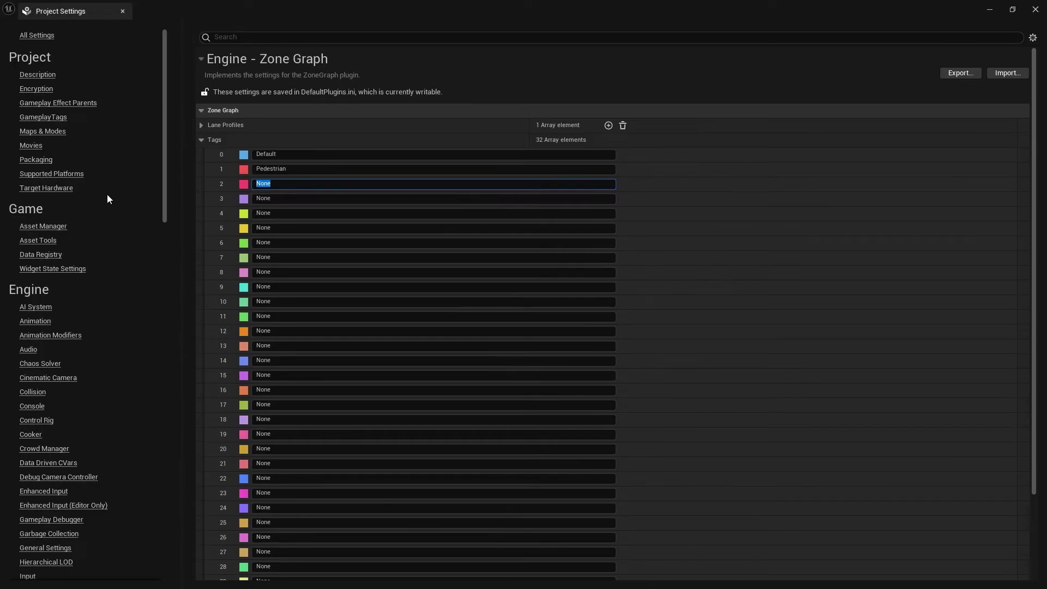
text(HighClass_NPC)
key(Return)
click(201, 141)
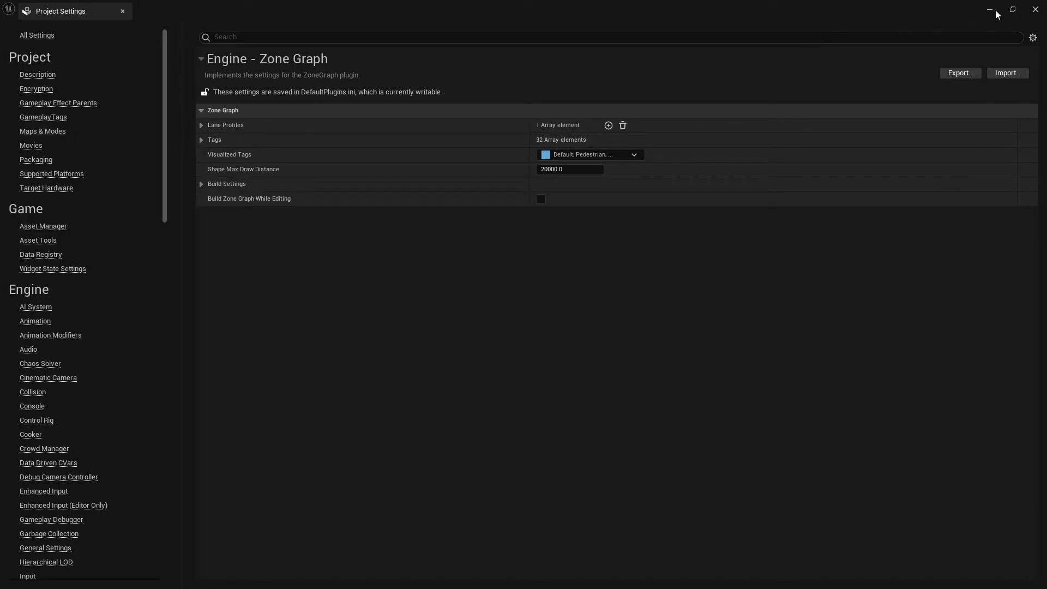
- Add a second lane profile to the Zone Graph settings and name it NPC_Highclass
click(201, 125)
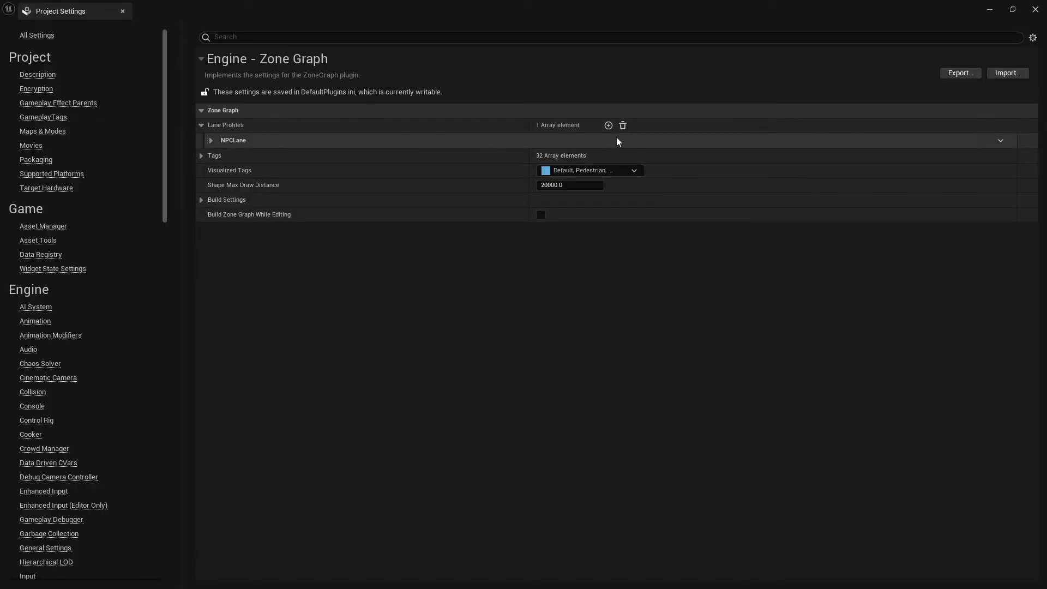
click(608, 125)
click(211, 141)
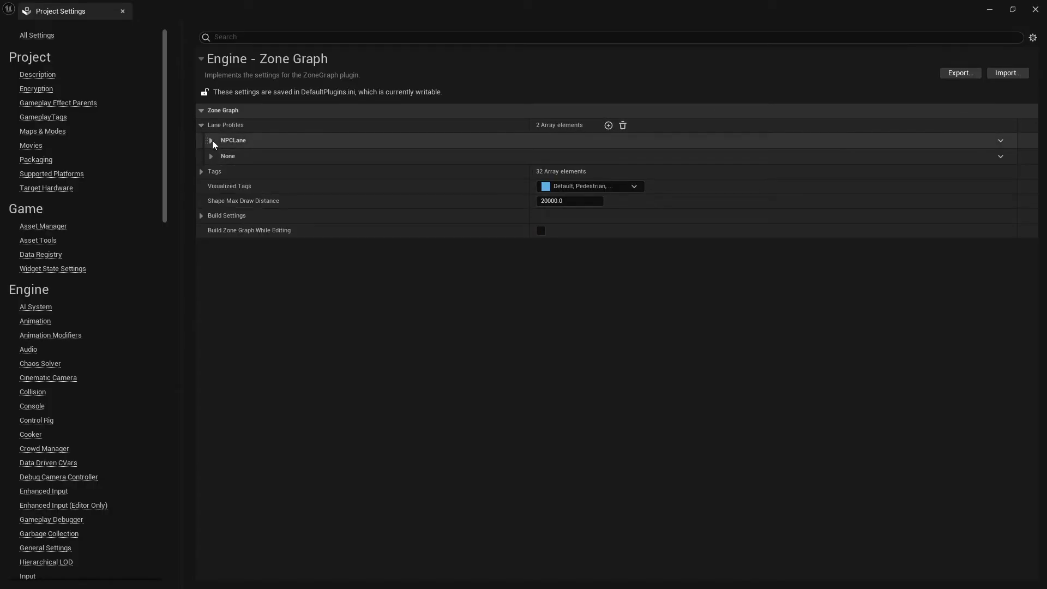
click(211, 156)
click(568, 171)
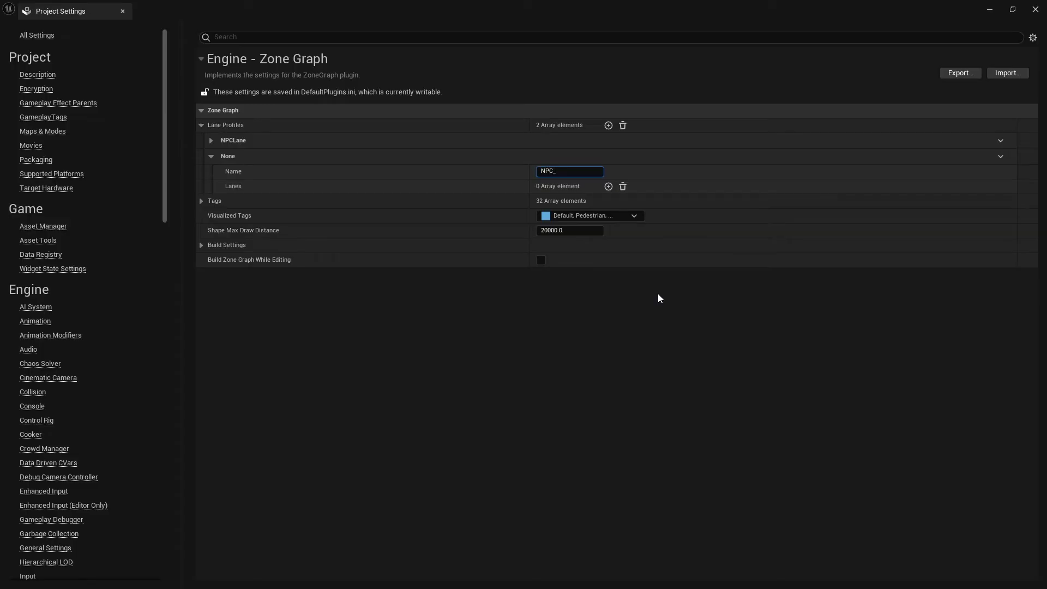
text(NPC_Highclass)
key(Return)
- Add a forward lane to the NPC_Highclass profile with width 400 and HighClass_NPC as its only tag
click(609, 186)
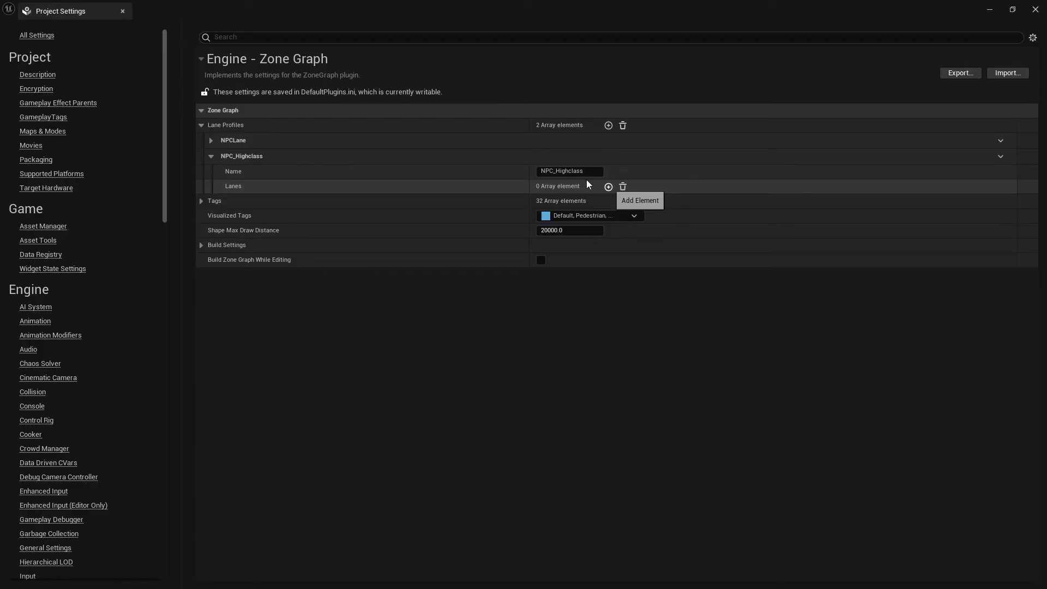
click(609, 186)
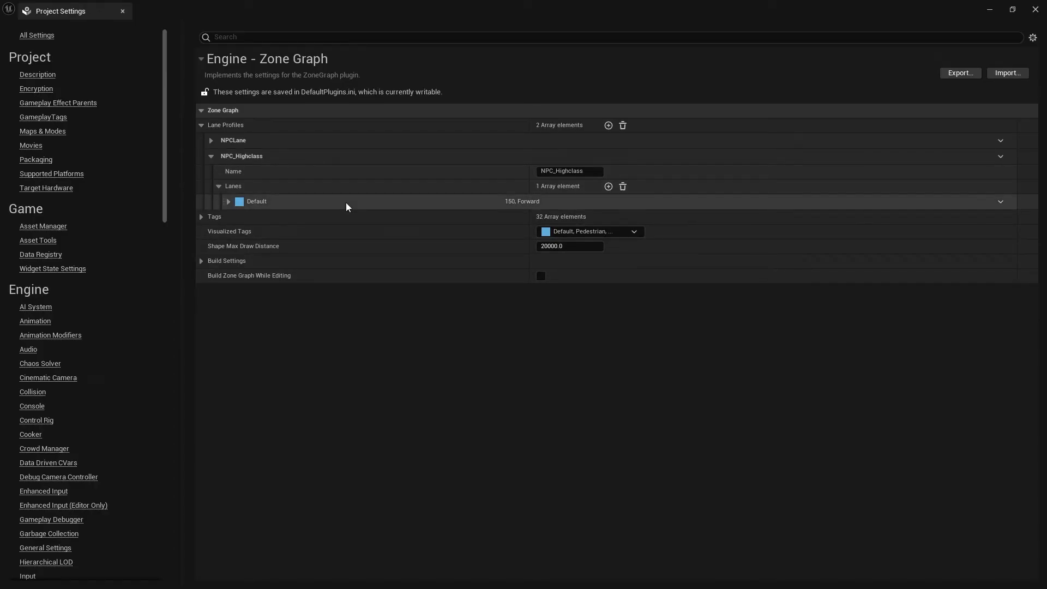
click(228, 202)
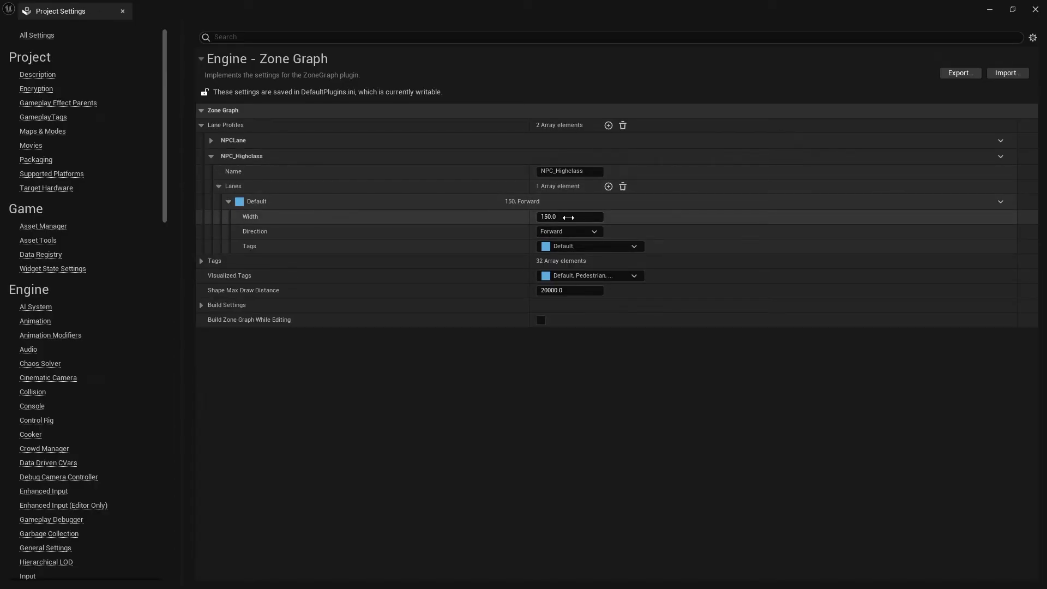
click(569, 217)
text(400)
key(Return)
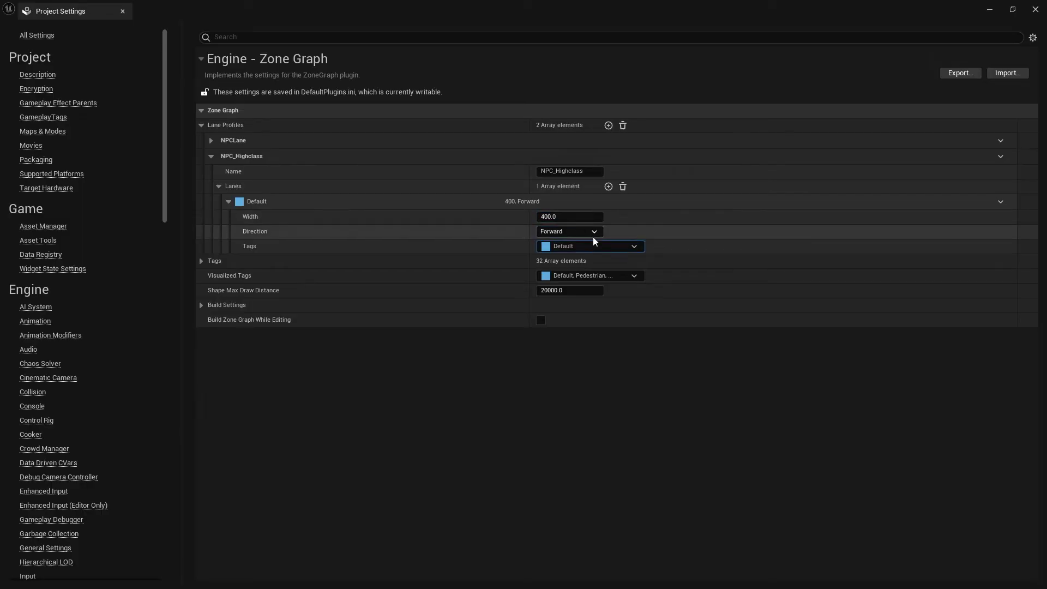
click(595, 245)
click(582, 341)
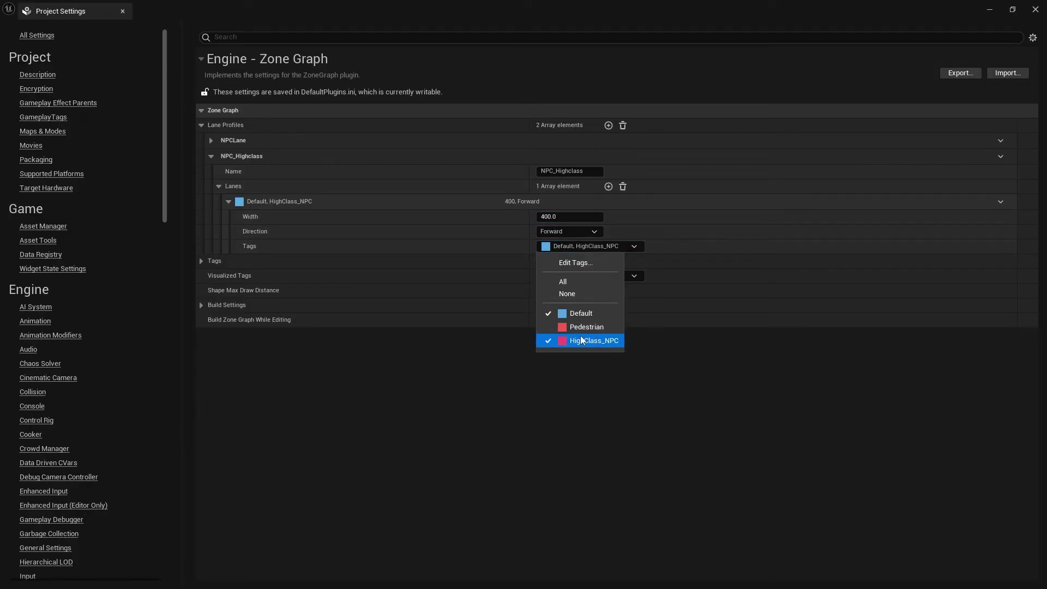
click(579, 313)
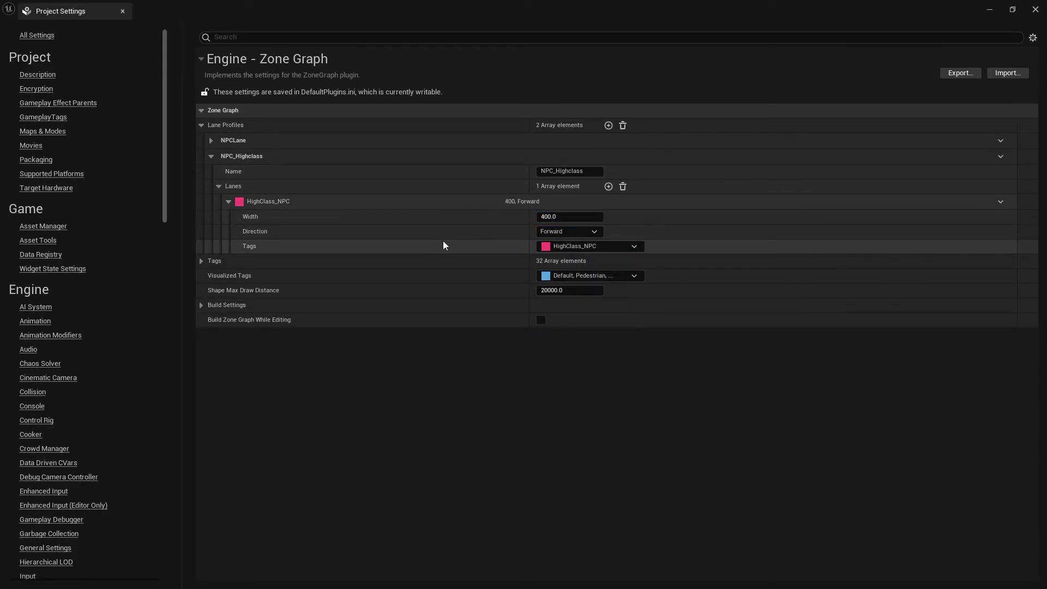
- Add a second NPC_Highclass lane with width 400, direction Backward and only the HighClass_NPC tag, and close the project settings
click(608, 186)
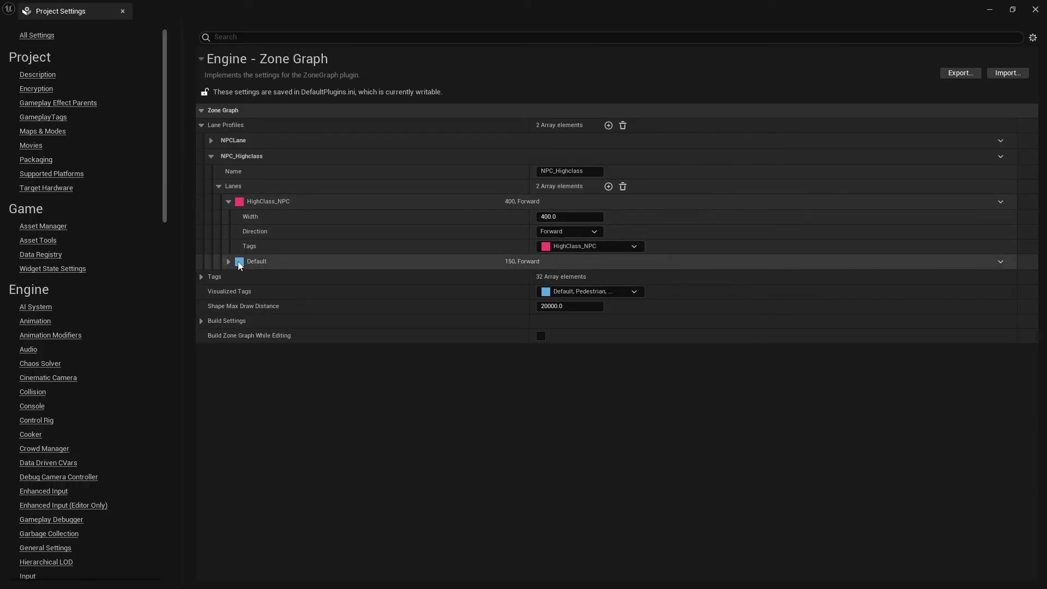
click(356, 261)
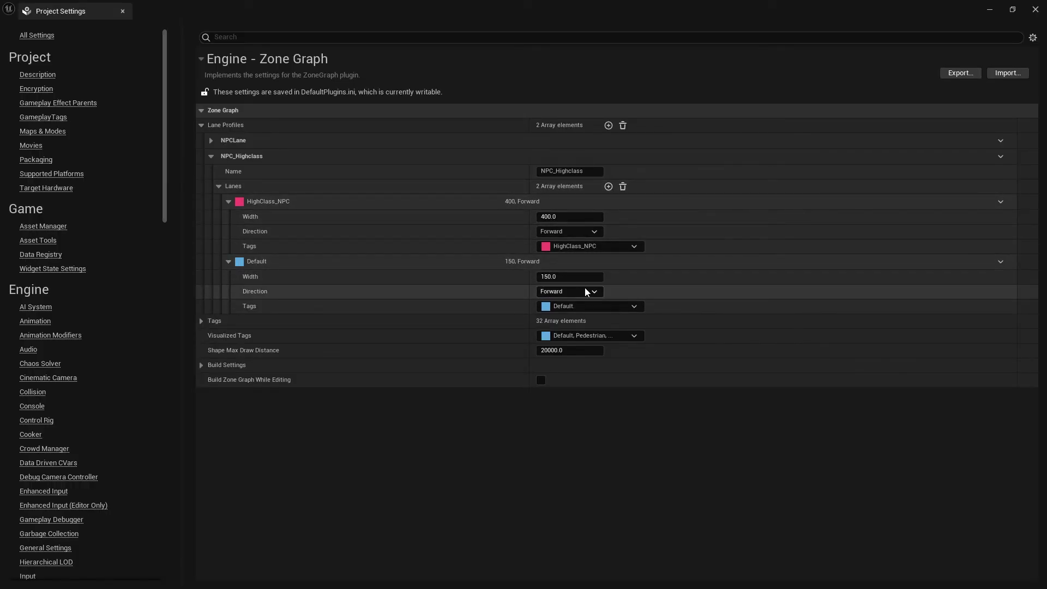
click(592, 276)
text(40)
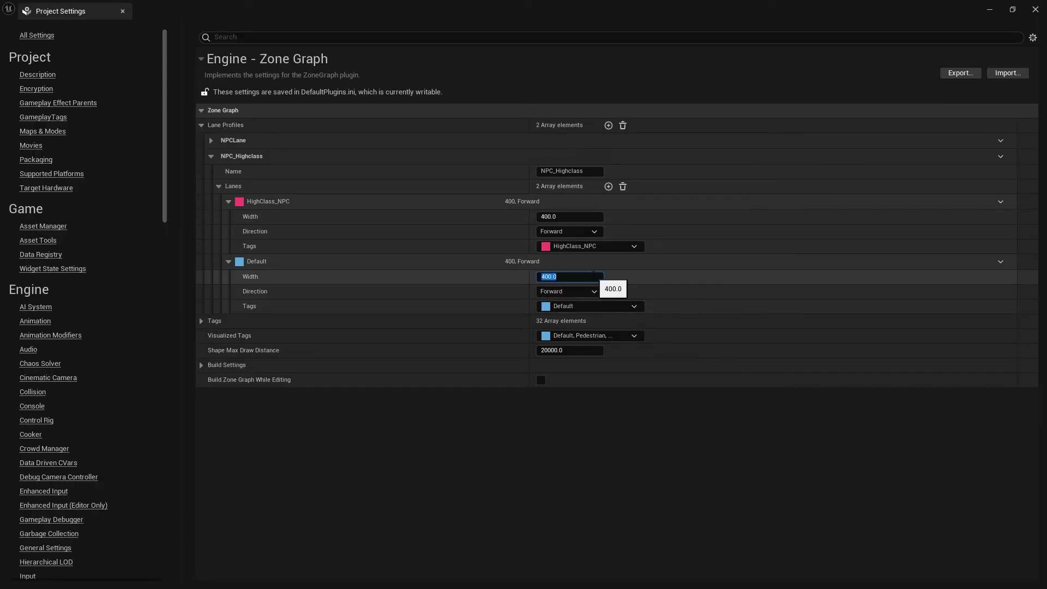
click(594, 291)
click(584, 321)
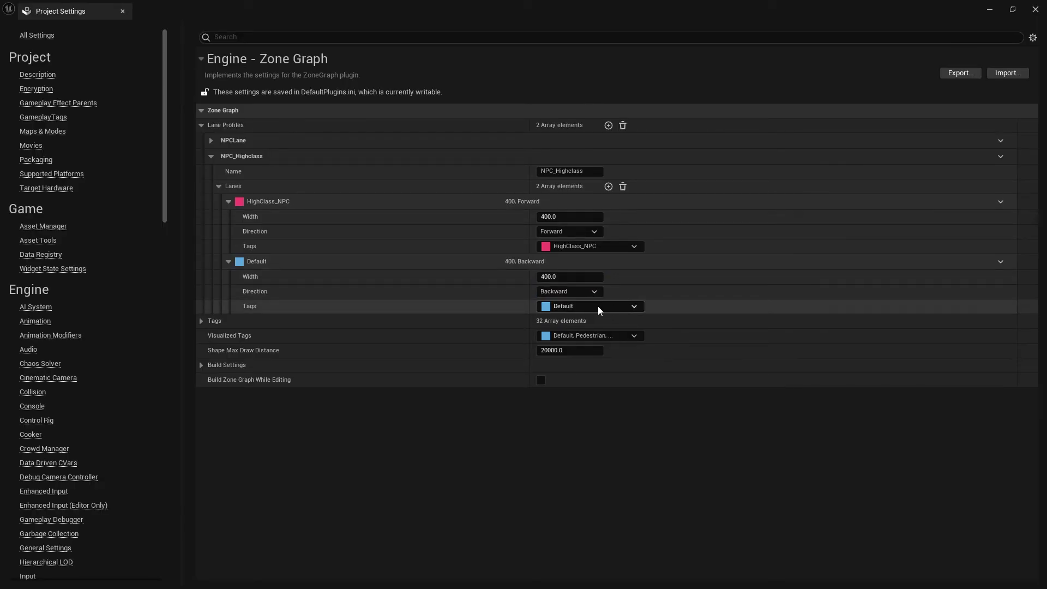
click(600, 309)
click(600, 402)
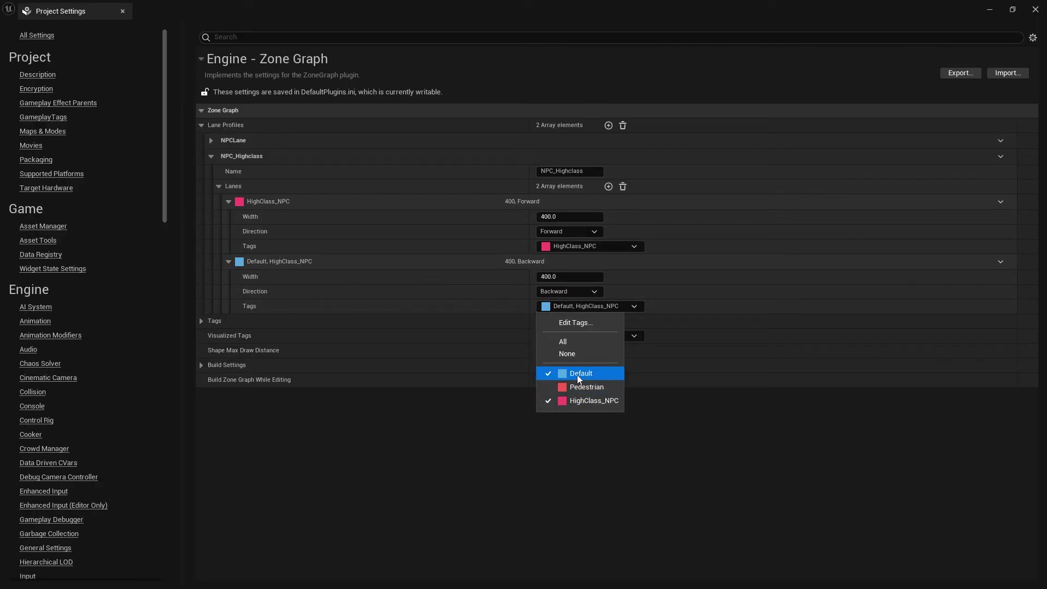
click(581, 373)
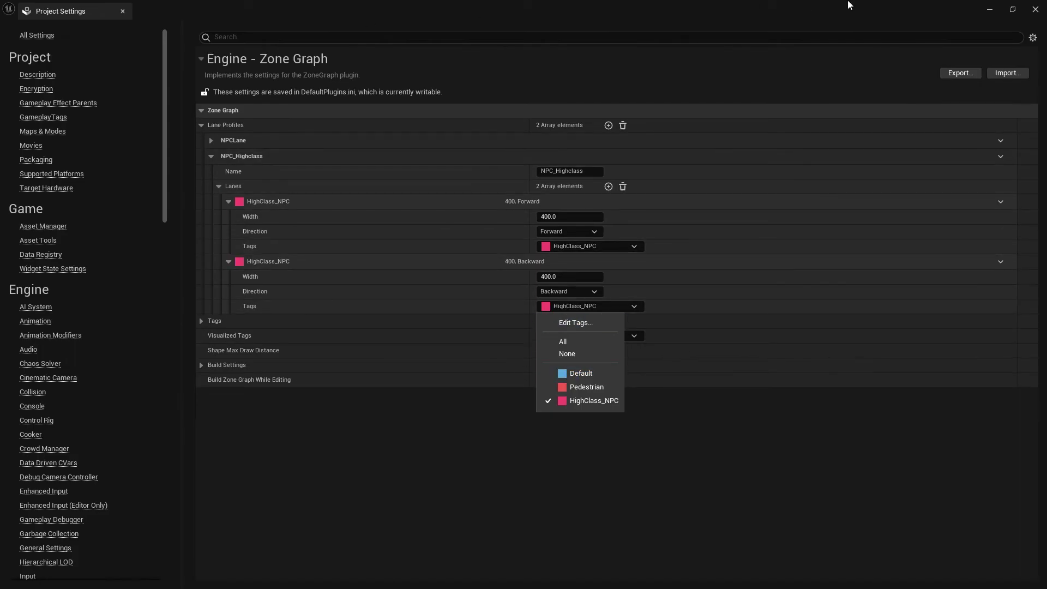
click(1038, 10)
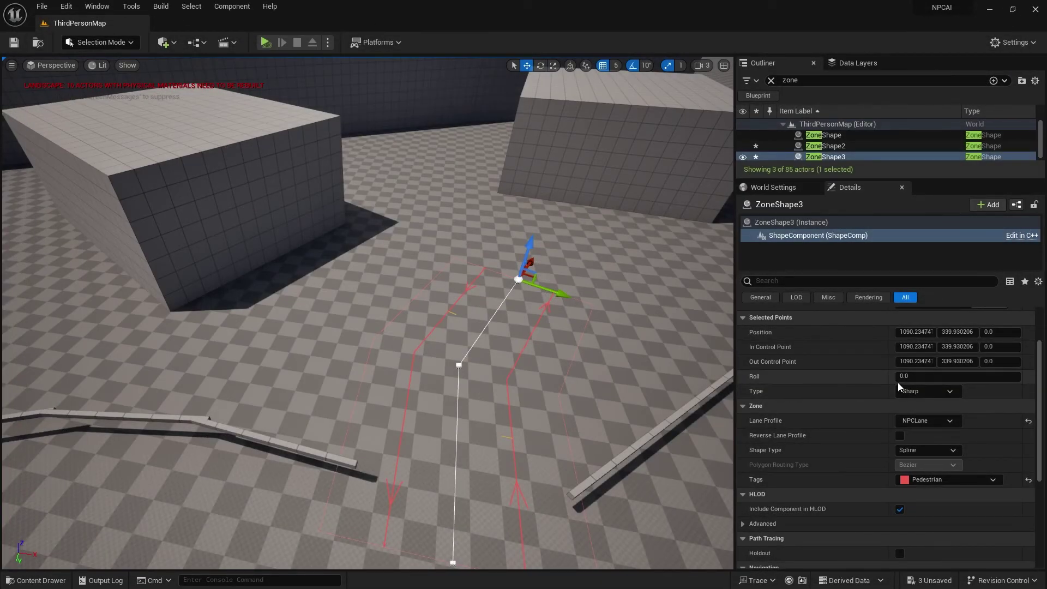
- Assign the NPC_Highclass lane profile to the third zone shape and add the HighClass_NPC tag alongside Pedestrian
click(926, 421)
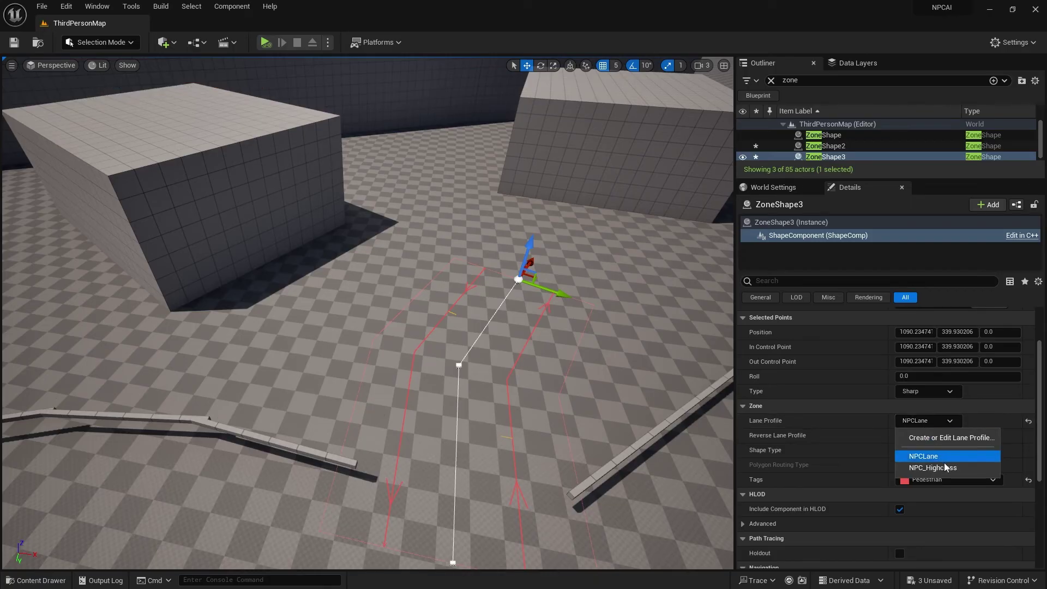
click(919, 465)
click(949, 479)
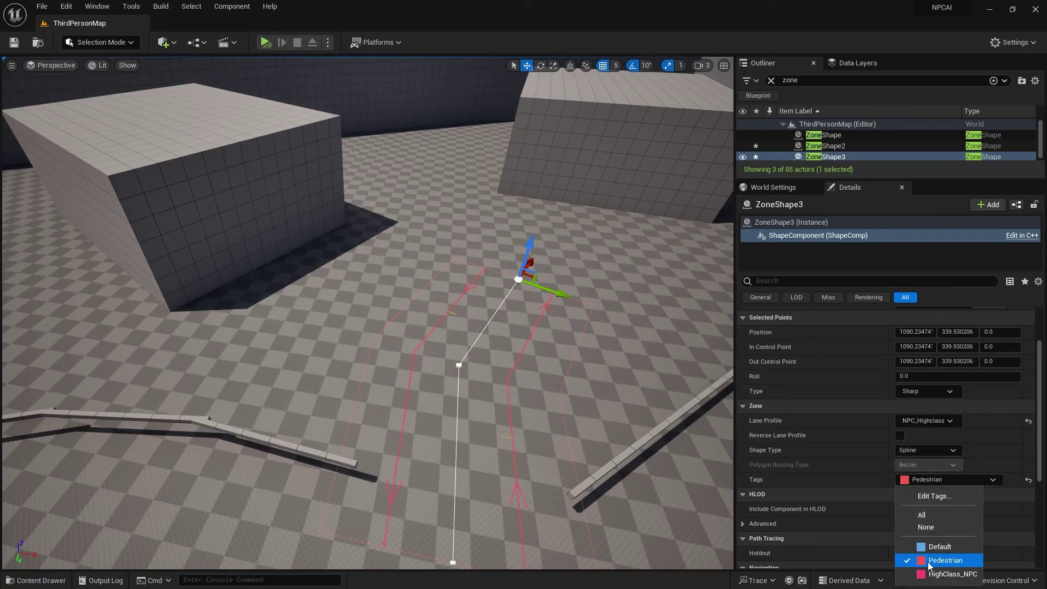
click(940, 573)
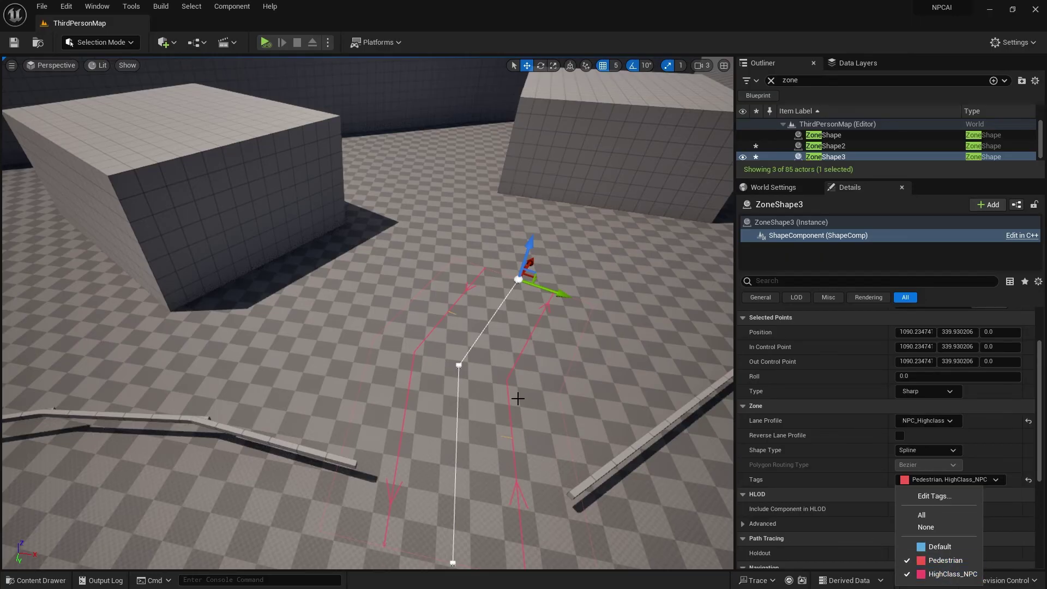
- Inspect the third zone shape's lanes by the wall gap and how the spawned NPCs follow the lanes during play
right_drag(519, 398, 470, 390)
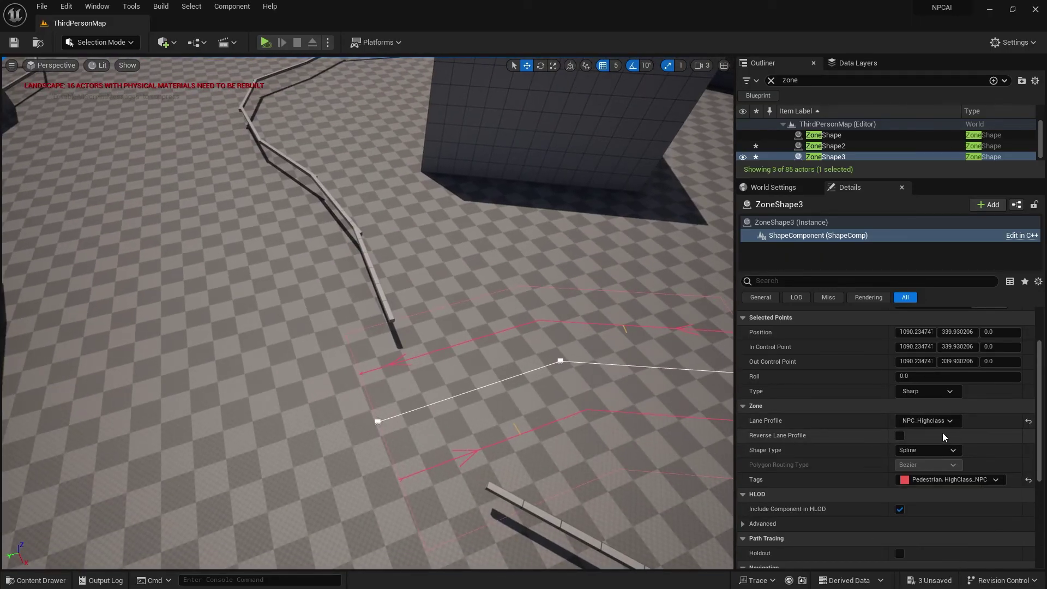
mouse_move(465, 367)
right_down()
mouse_move(414, 349)
mouse_move(344, 300)
mouse_move(382, 306)
mouse_move(377, 338)
mouse_move(453, 375)
right_up()
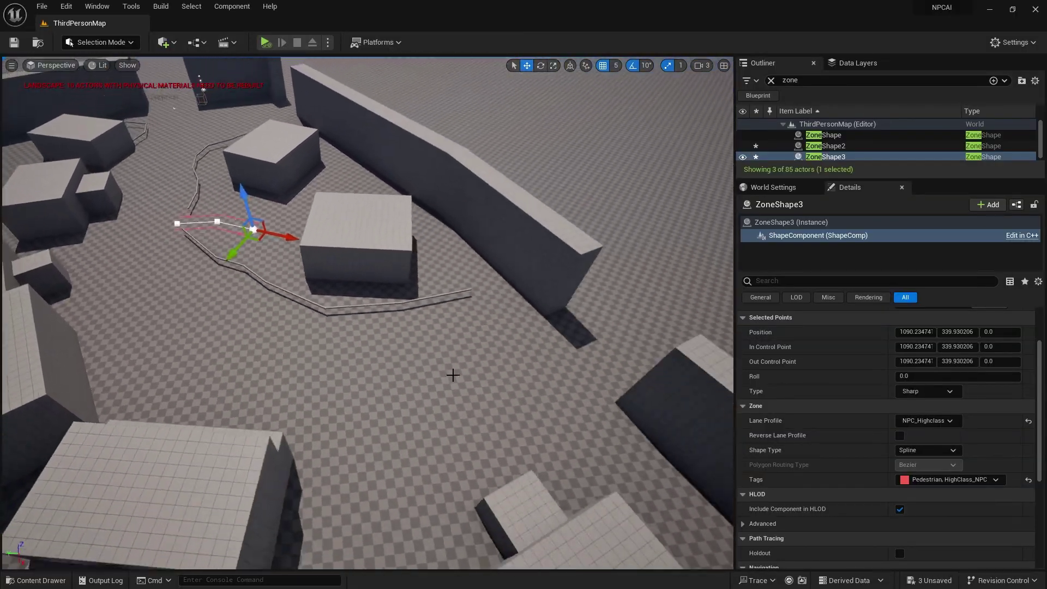
right_drag(454, 321, 469, 323)
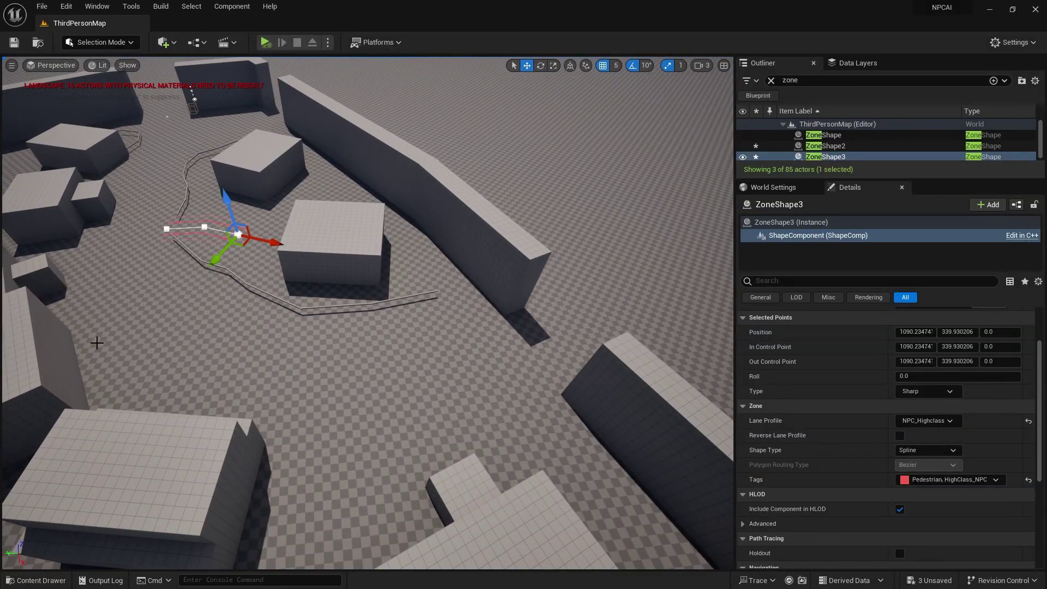
right_drag(123, 374, 207, 360)
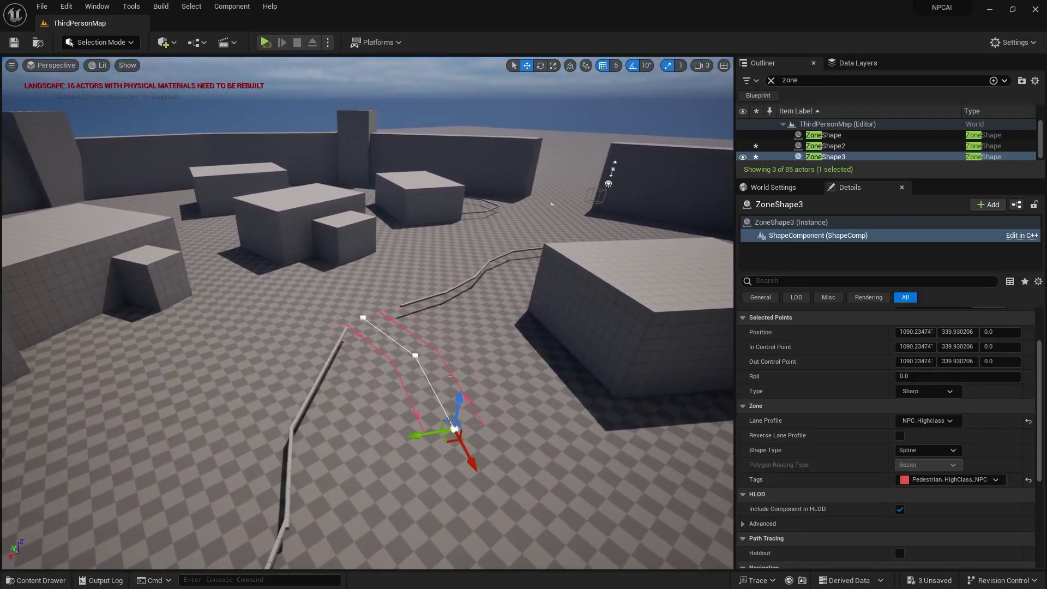
right_drag(134, 368, 246, 385)
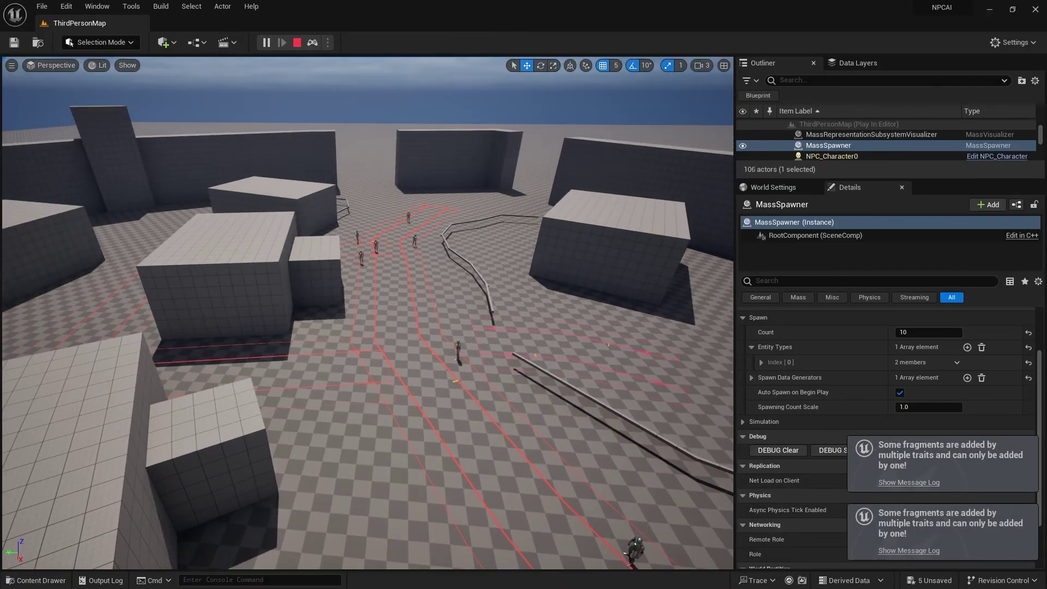
right_drag(367, 313, 469, 376)
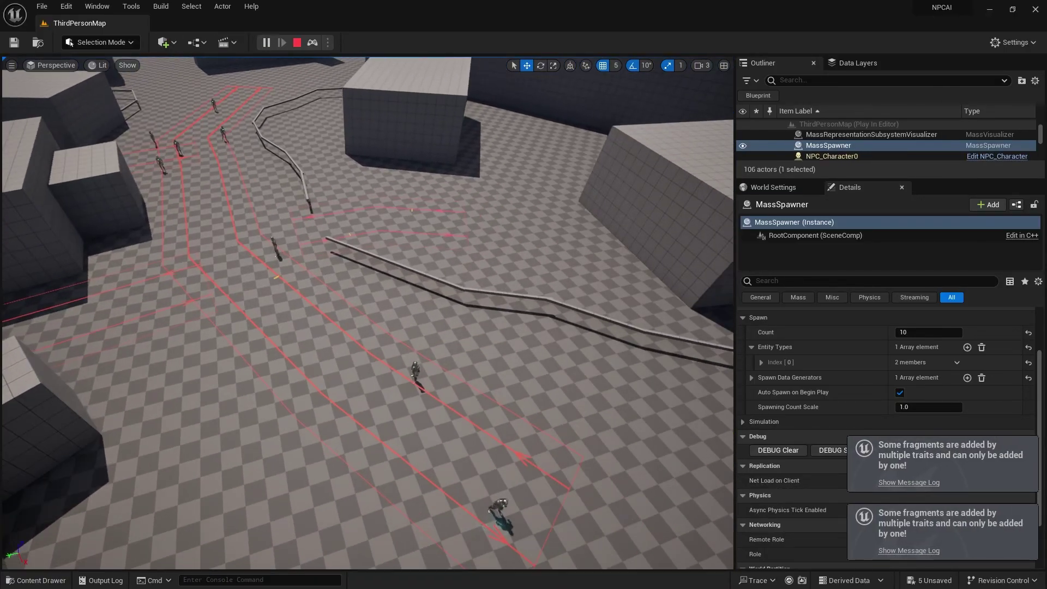